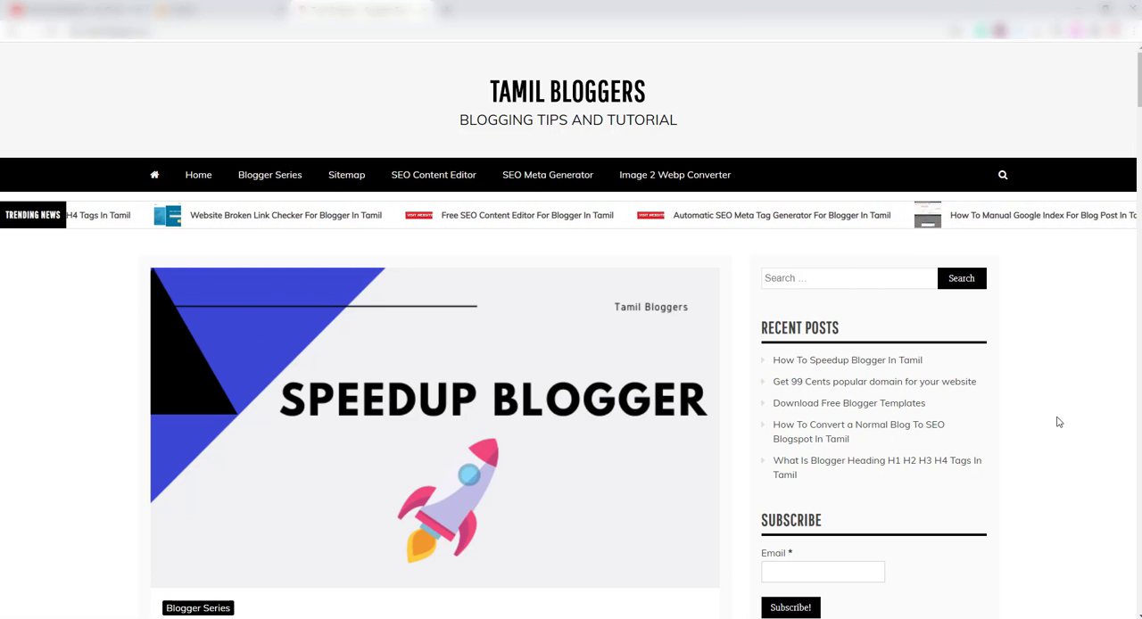
Switch to Google Analytics and start creating a new account from the administration settings.
click(223, 11)
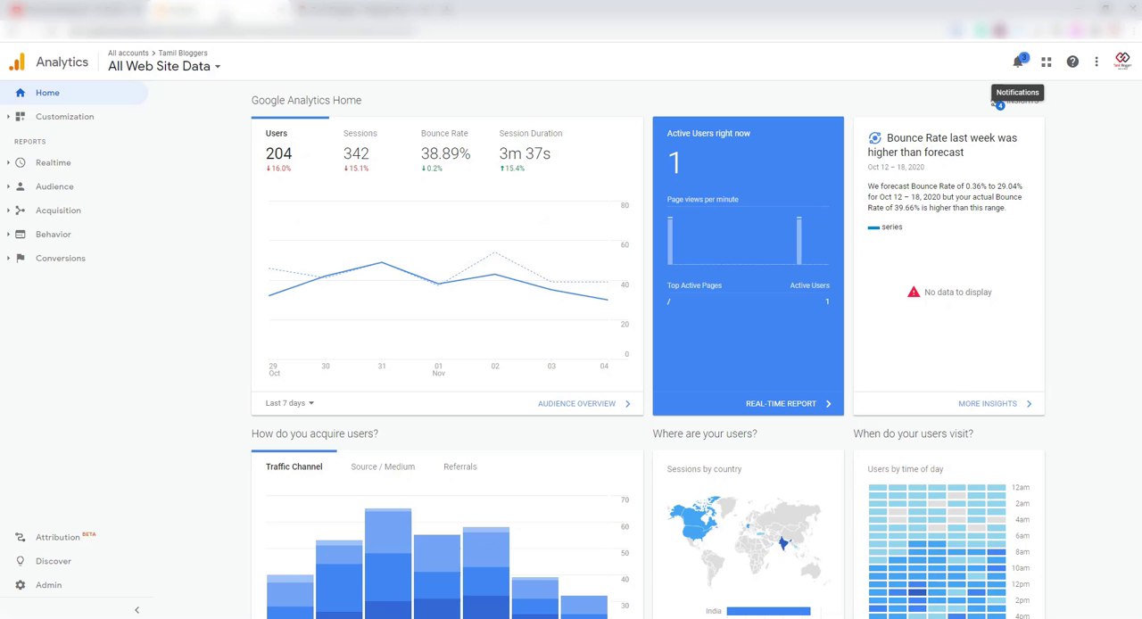
click(43, 588)
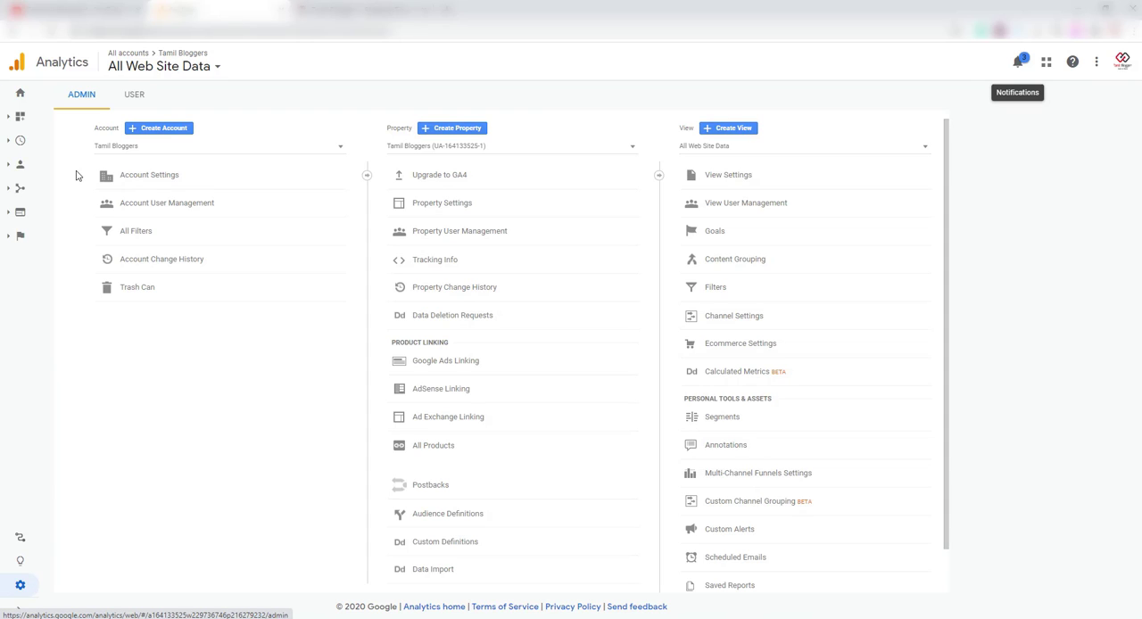
click(141, 130)
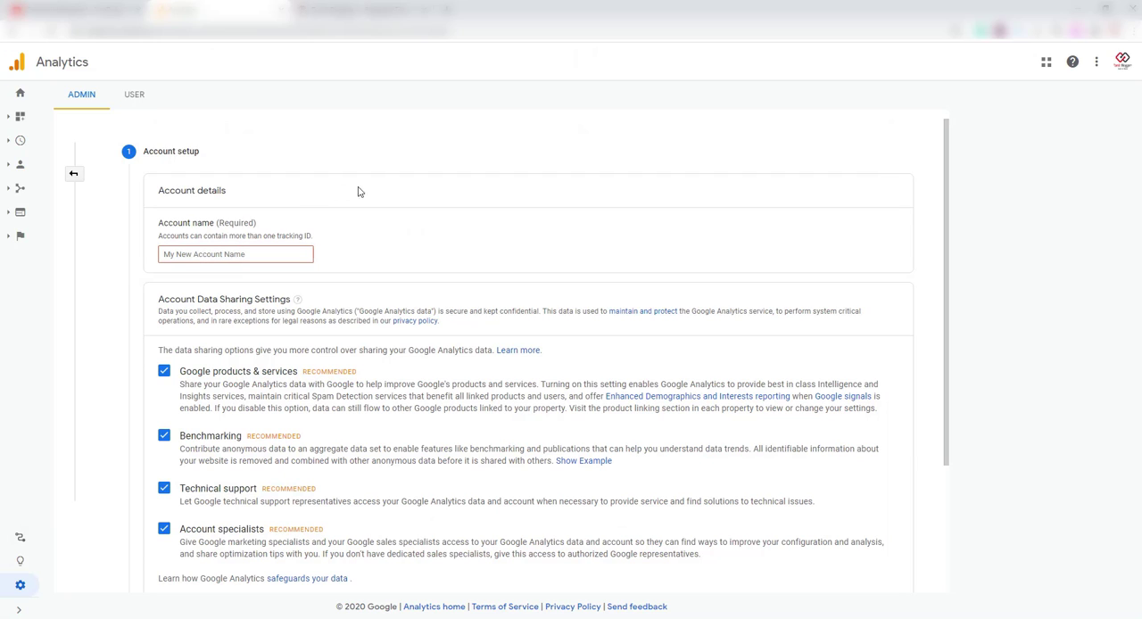
Name the new account Epaperszone, keep all data sharing options enabled, and proceed to the property setup.
click(277, 254)
click(211, 278)
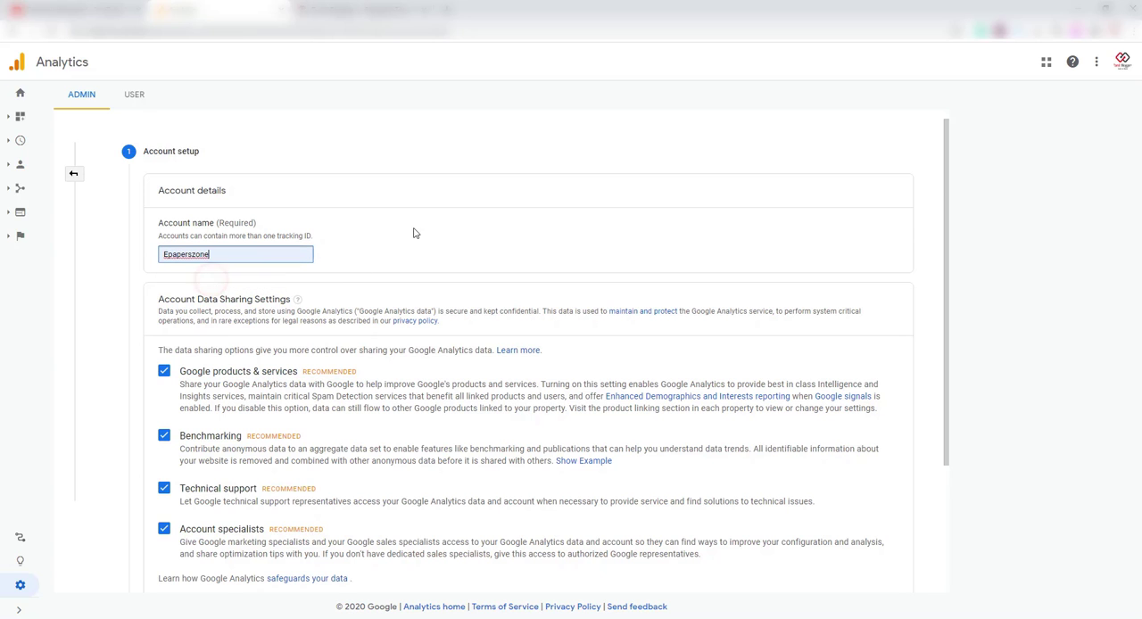
scroll(534, 249, down, 2)
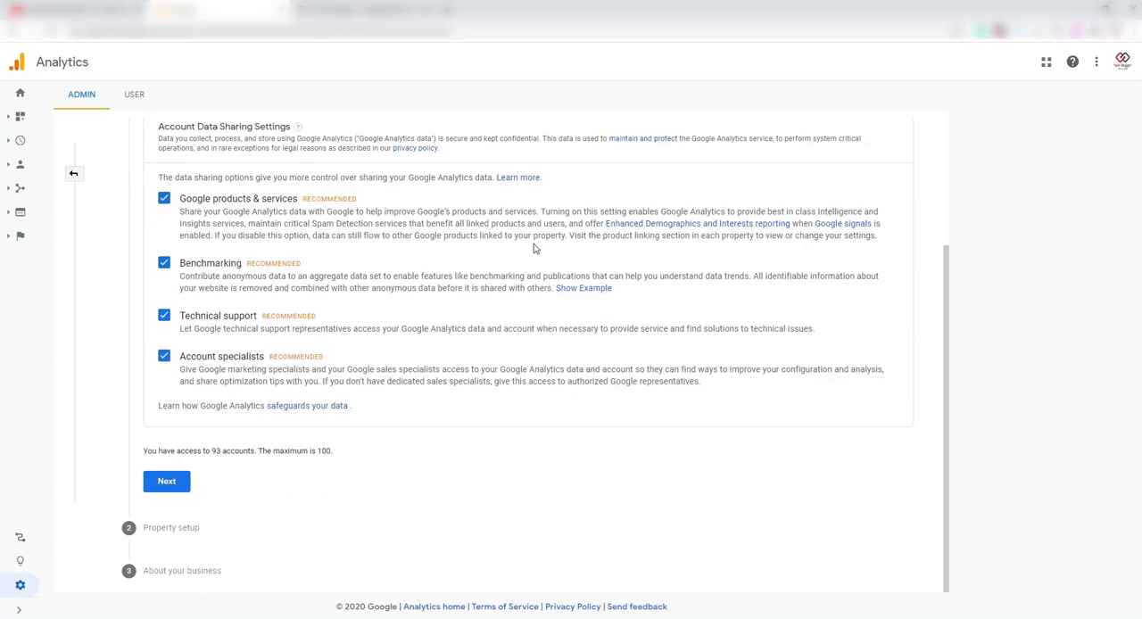
click(173, 483)
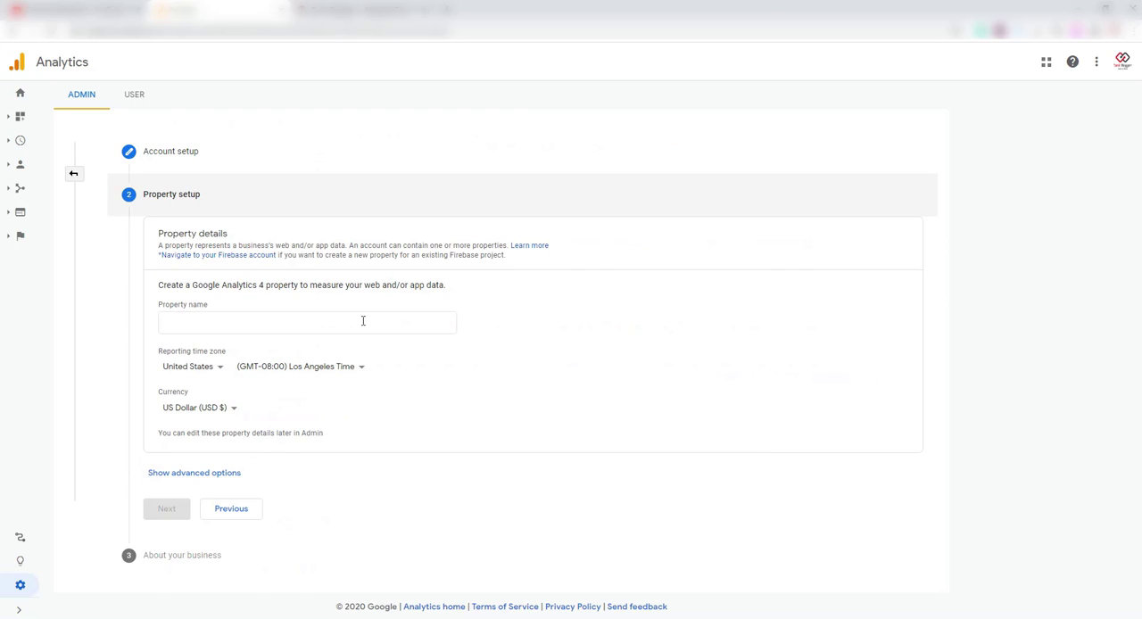
Name the property Epaperszone.
click(214, 325)
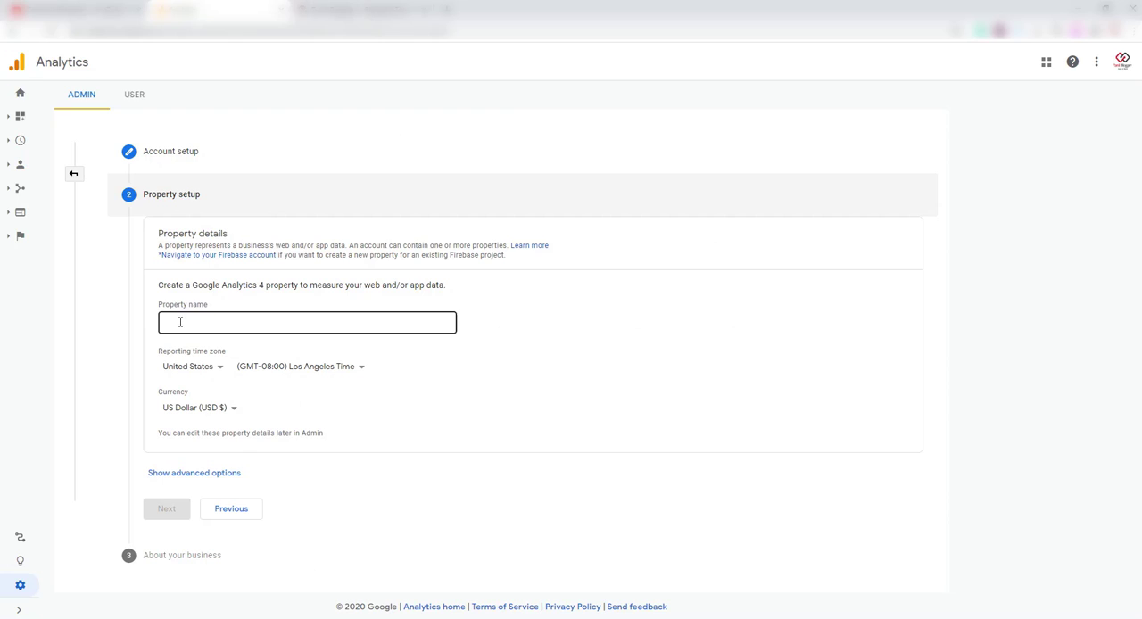
click(183, 322)
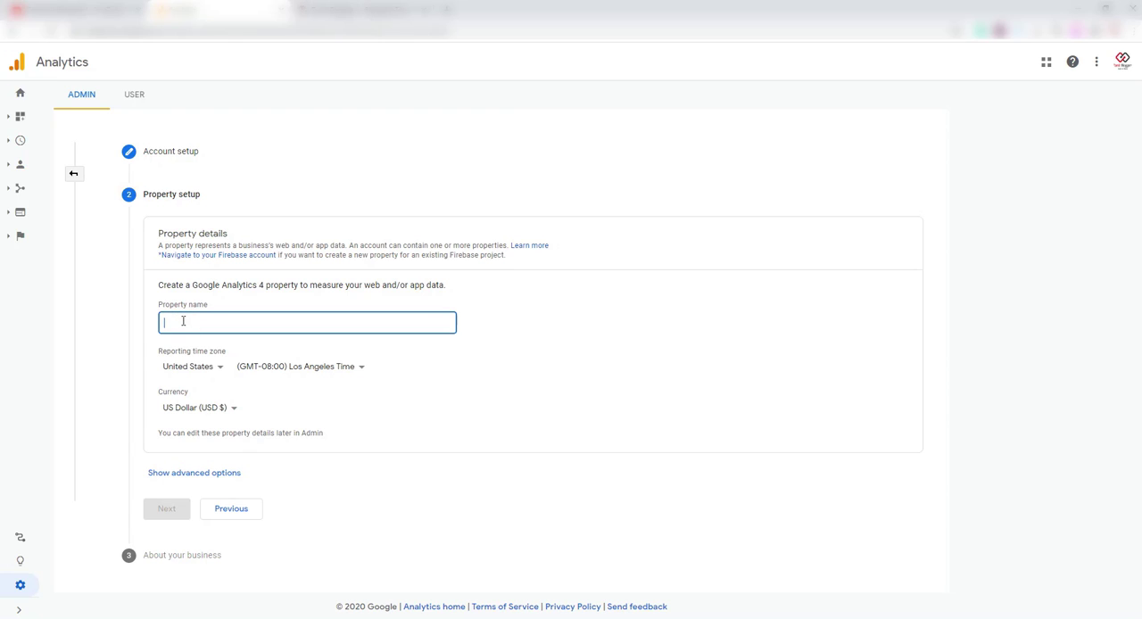
text(Epapers)
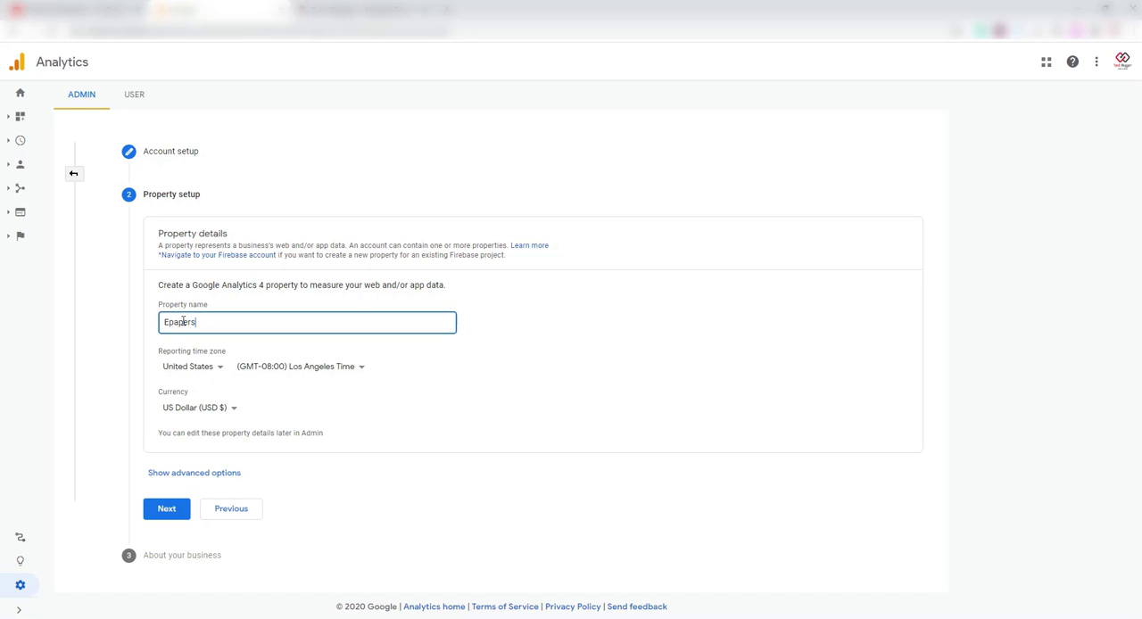
text(zone)
Set the property's reporting time zone to India and keep US Dollar (USD $) as the currency.
click(211, 374)
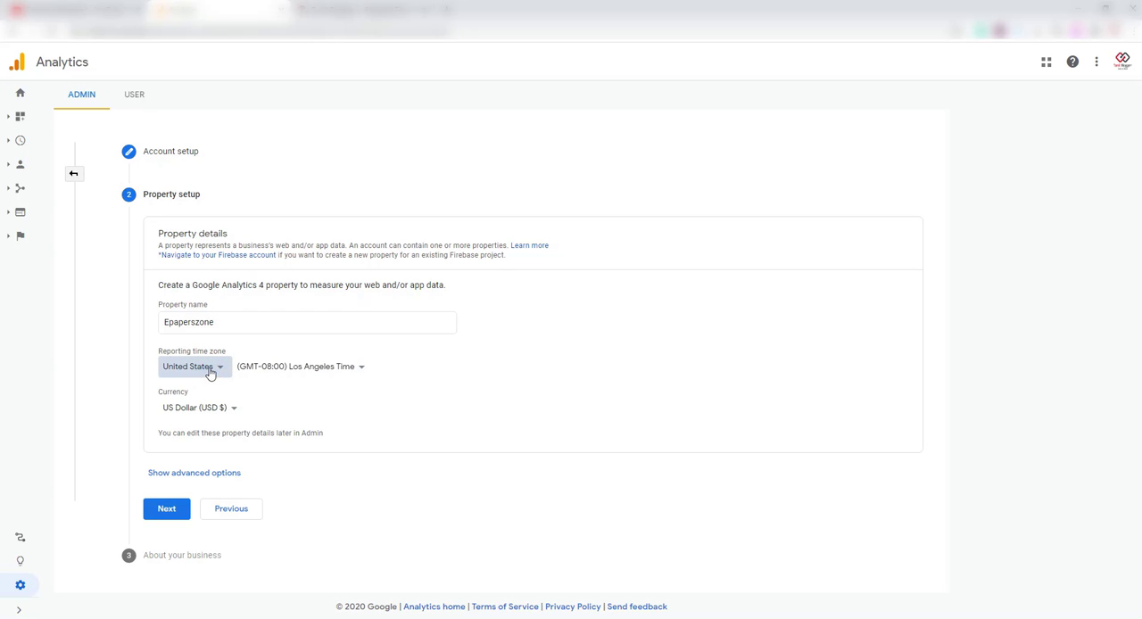
text(i)
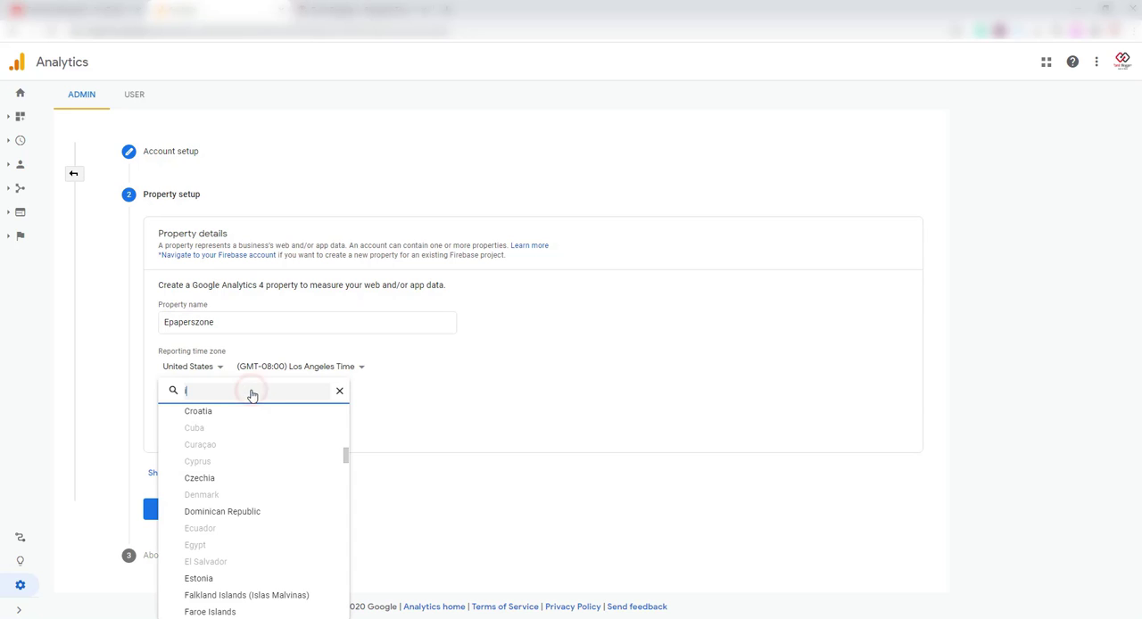
text(nd)
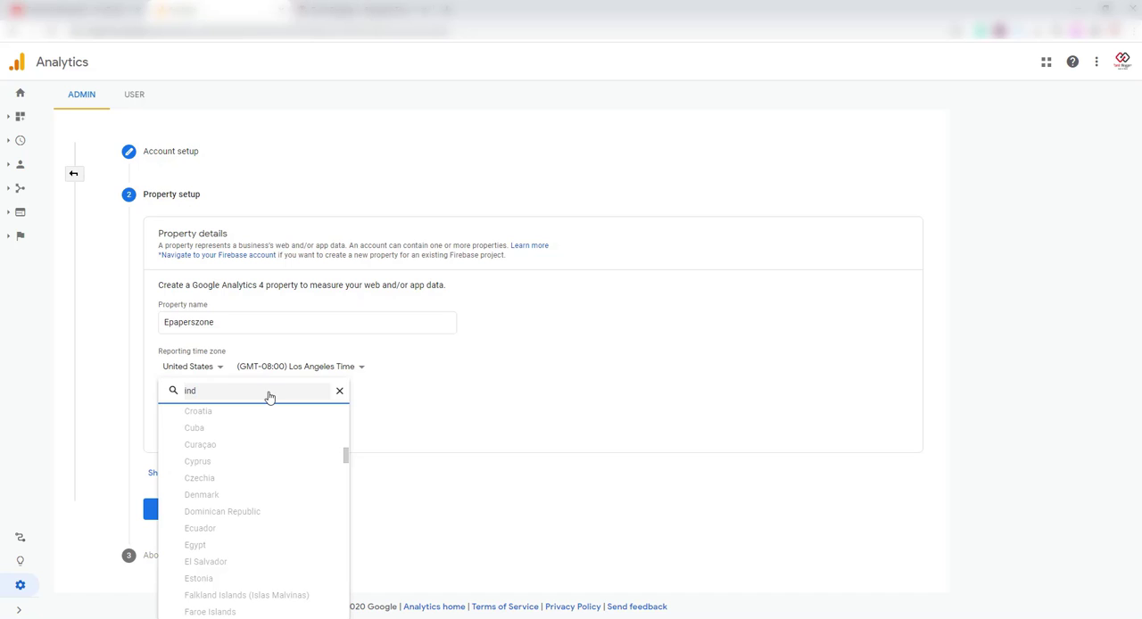
text(i)
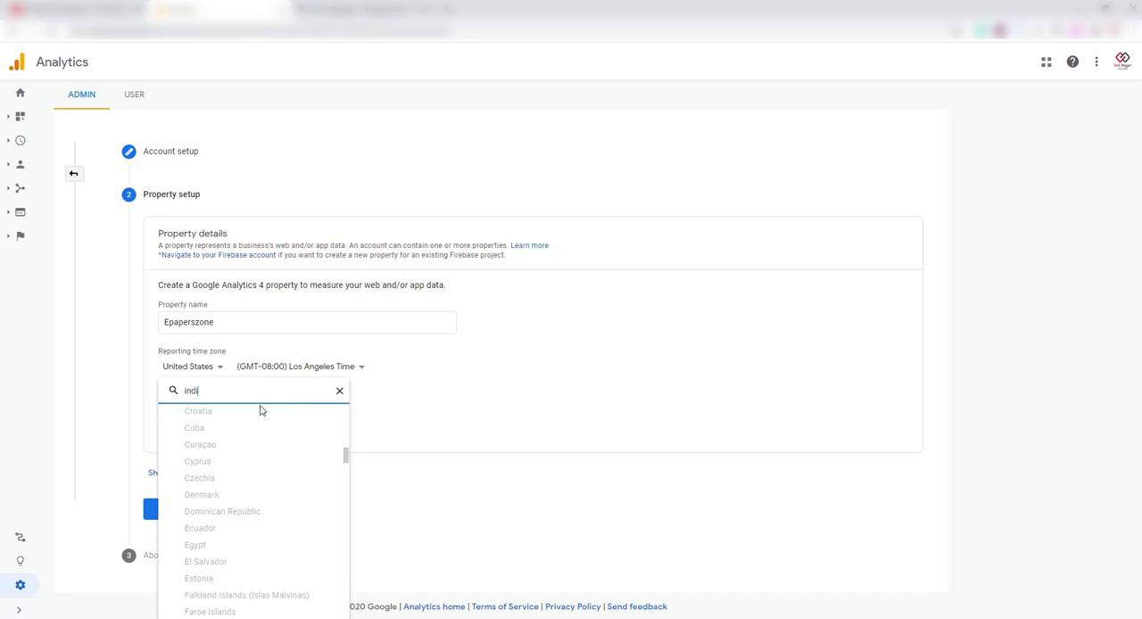
click(196, 510)
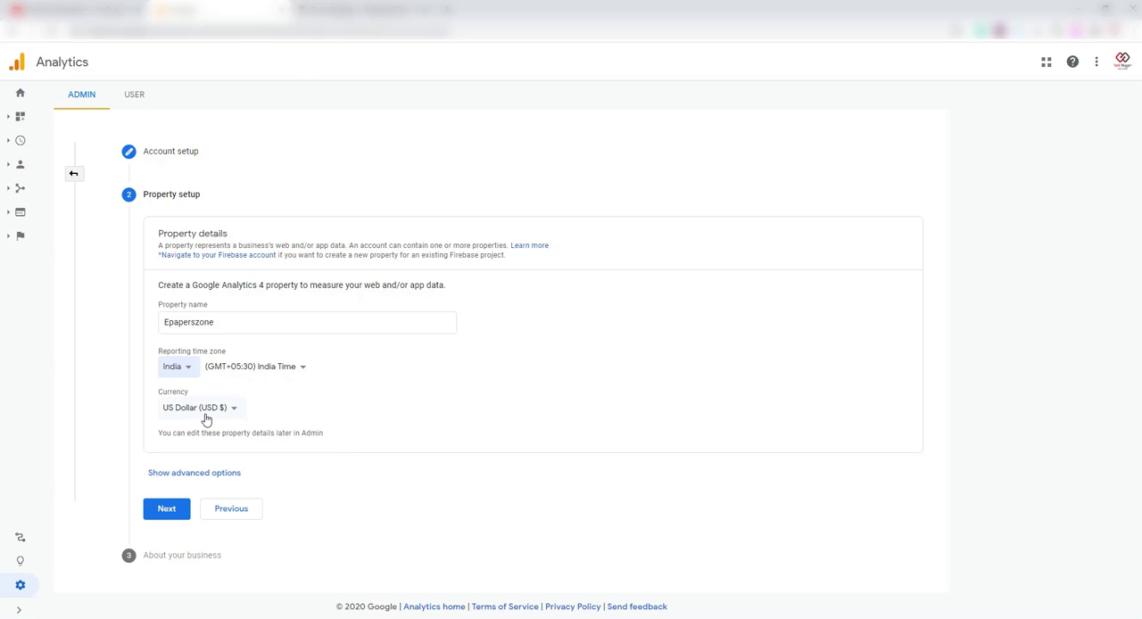
click(205, 418)
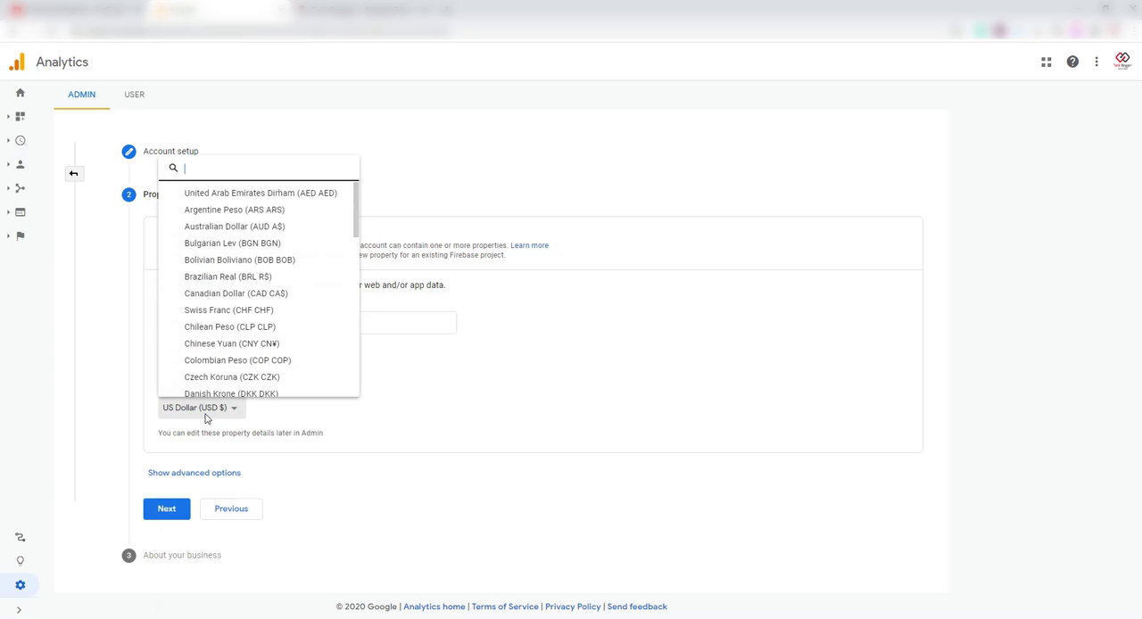
click(644, 376)
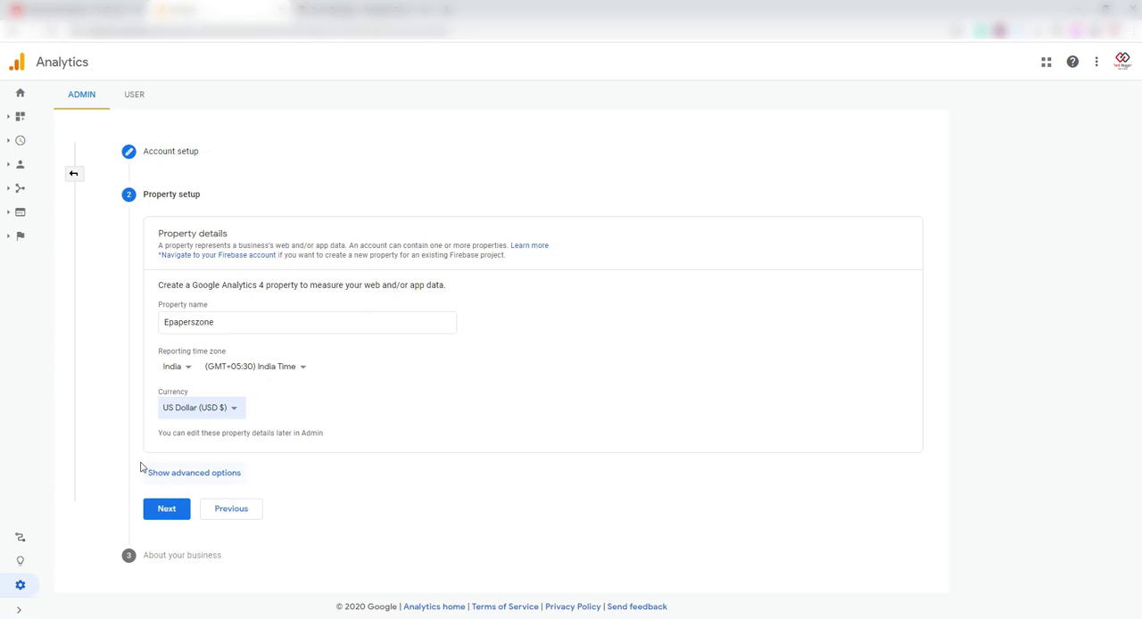
Show the advanced property options and enable the creation of a Universal Analytics property.
click(209, 473)
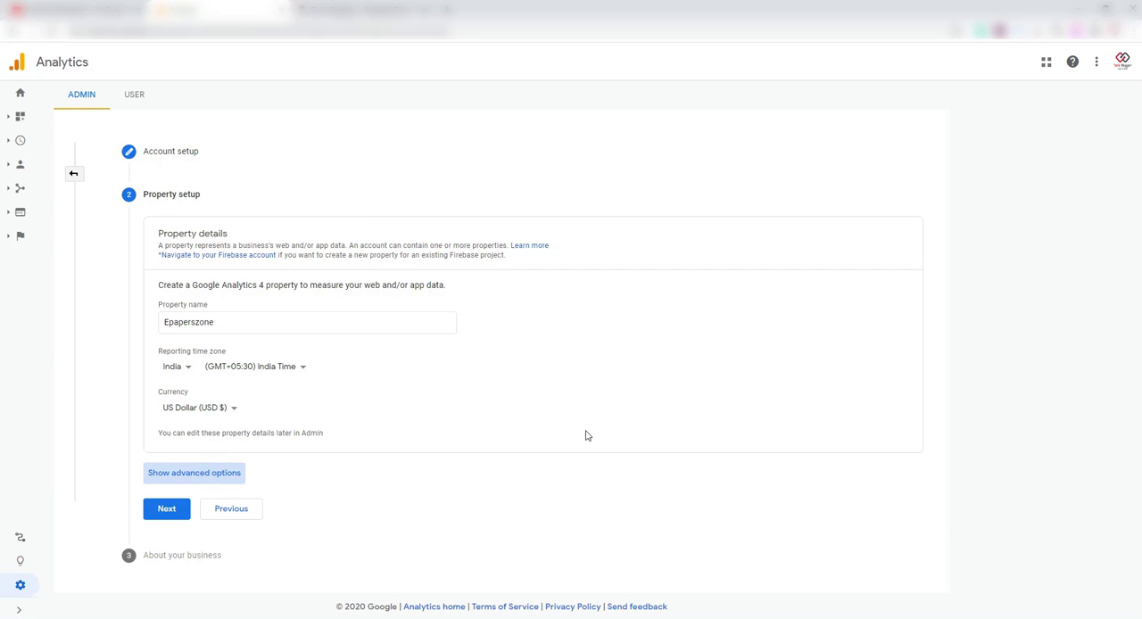
scroll(584, 437, down, 1)
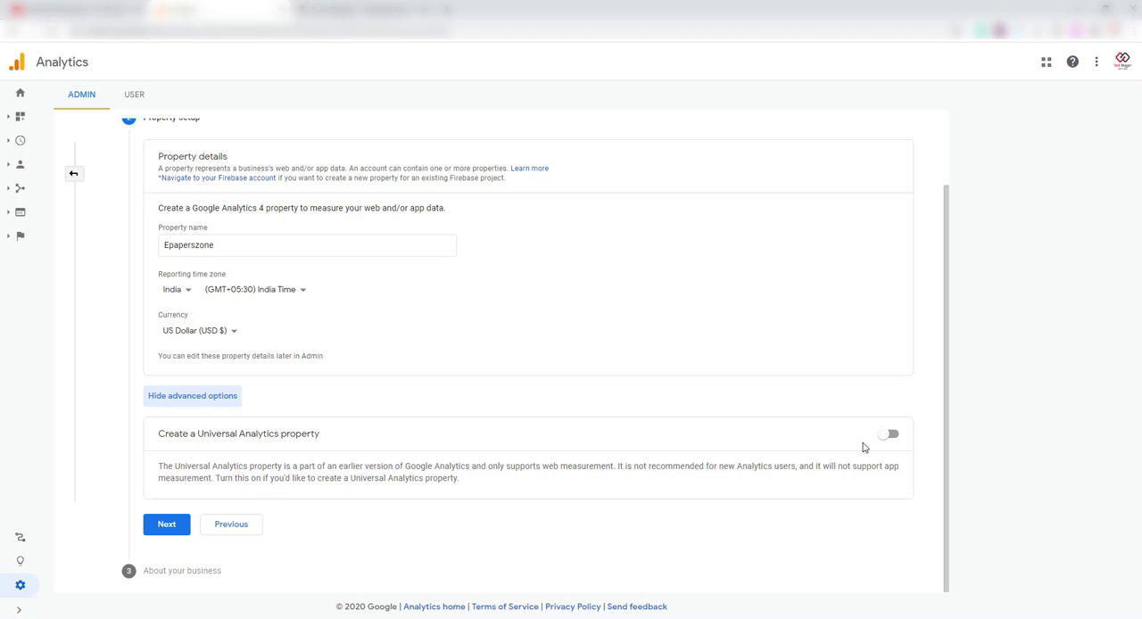
click(891, 437)
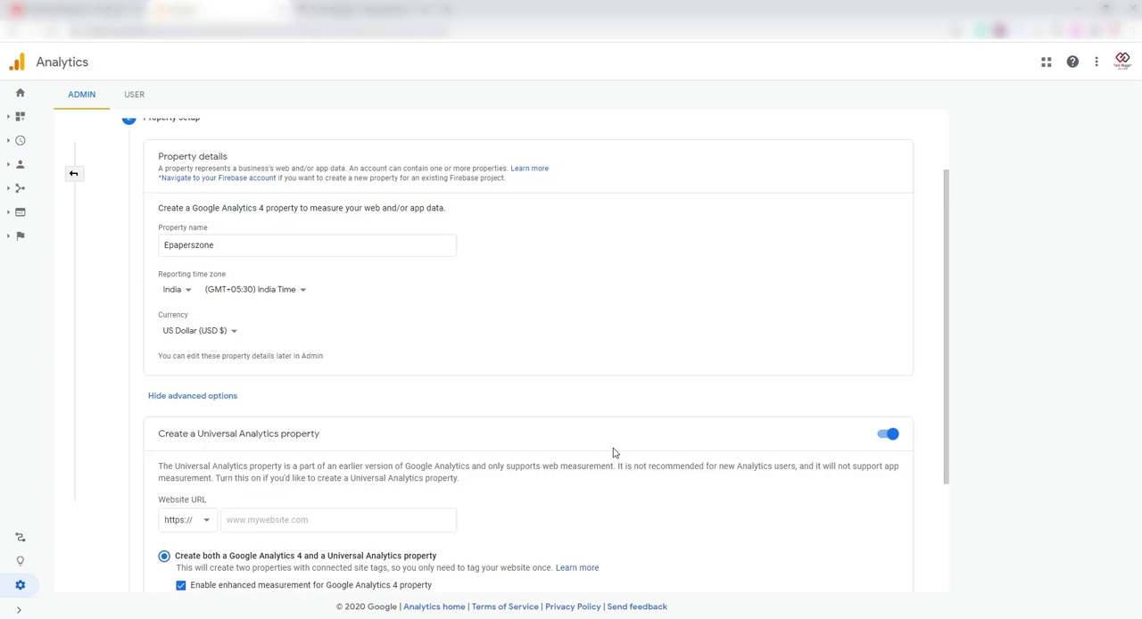
scroll(613, 452, down, 2)
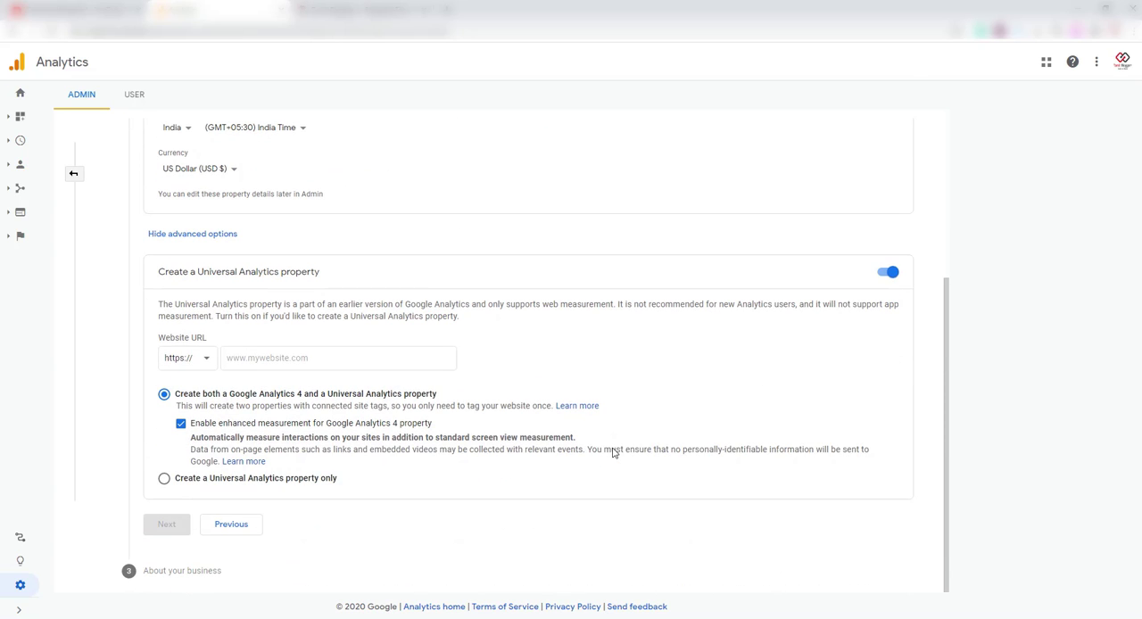
click(272, 359)
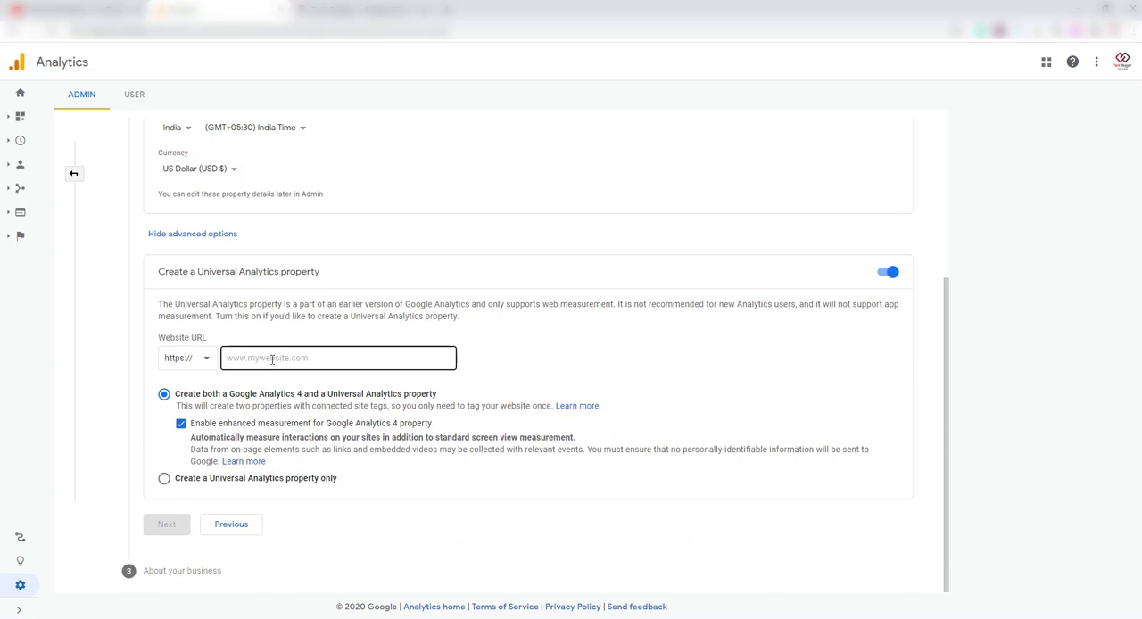
click(273, 359)
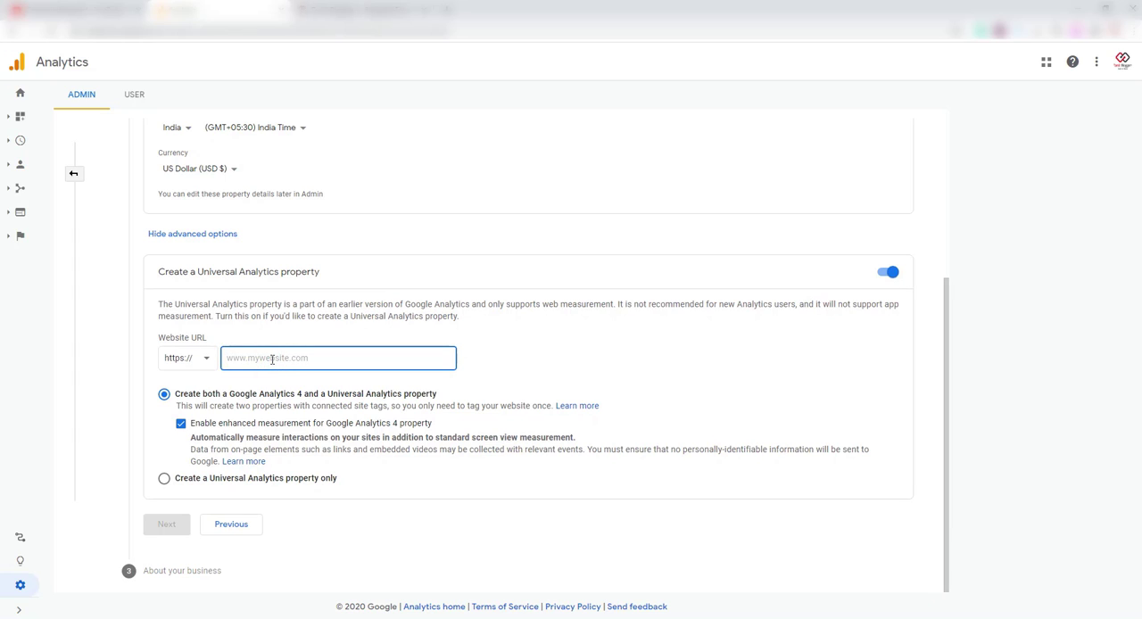
text(www.epape)
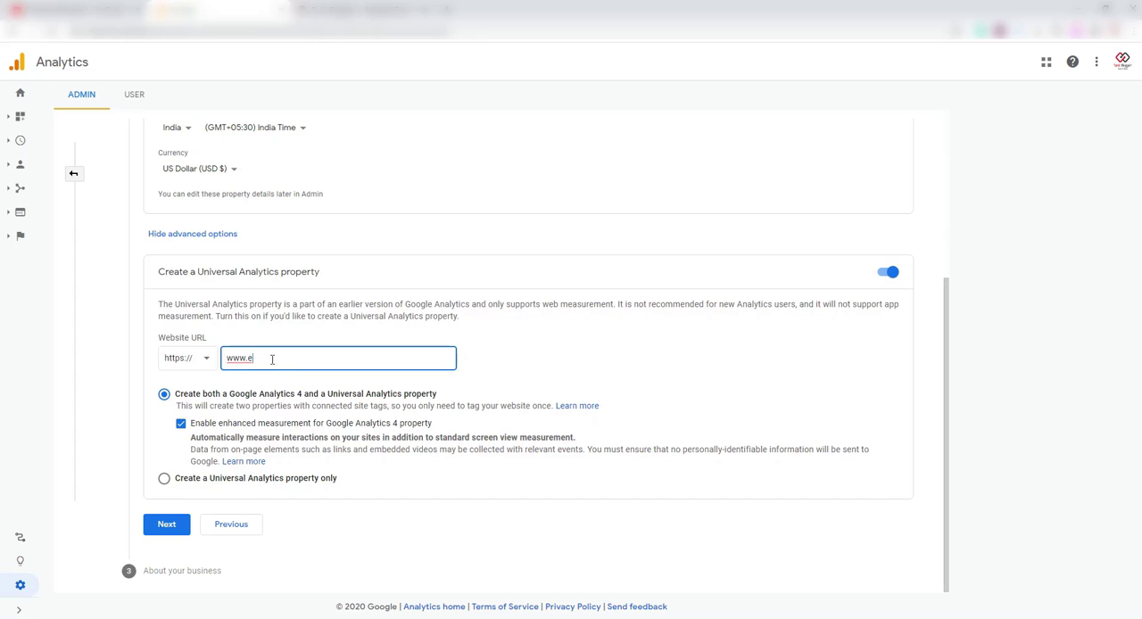
text(rszone.live)
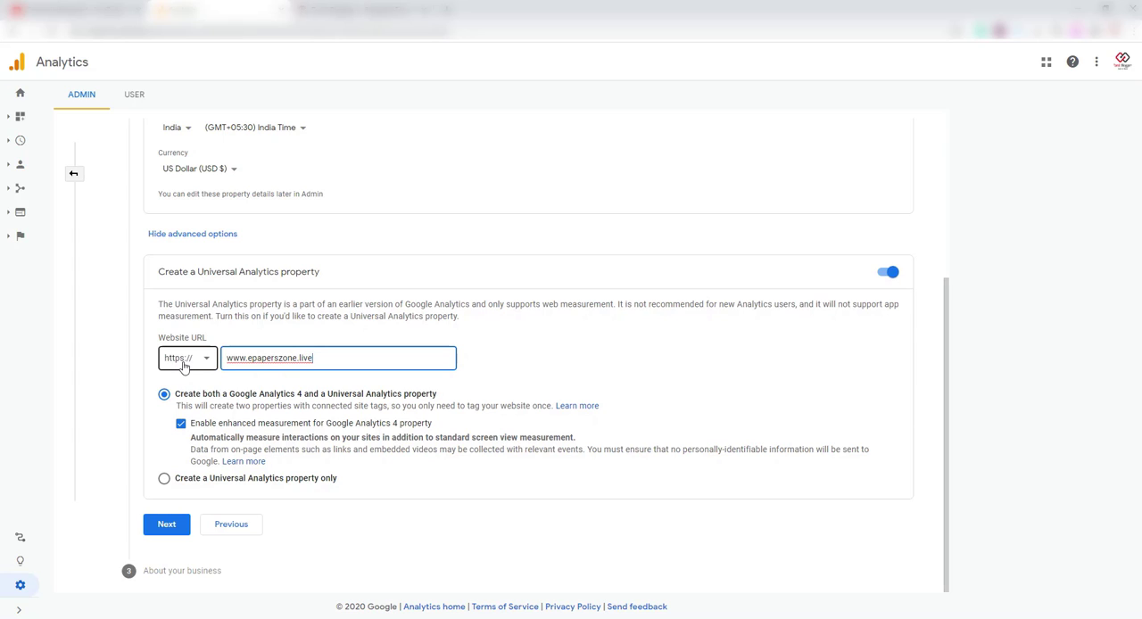
click(205, 363)
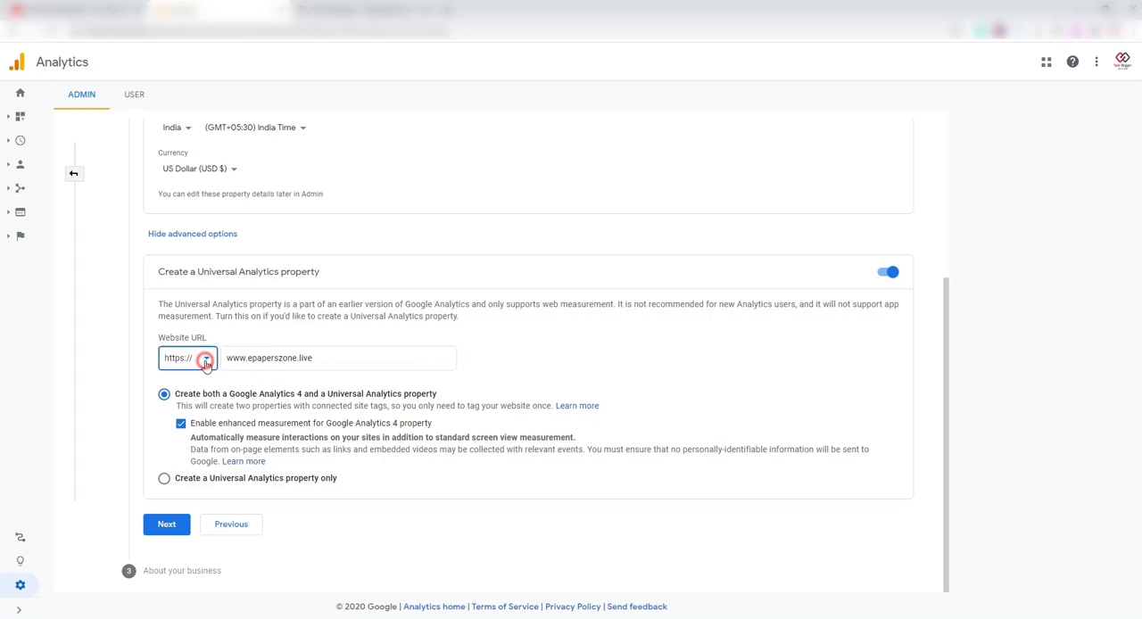
click(719, 352)
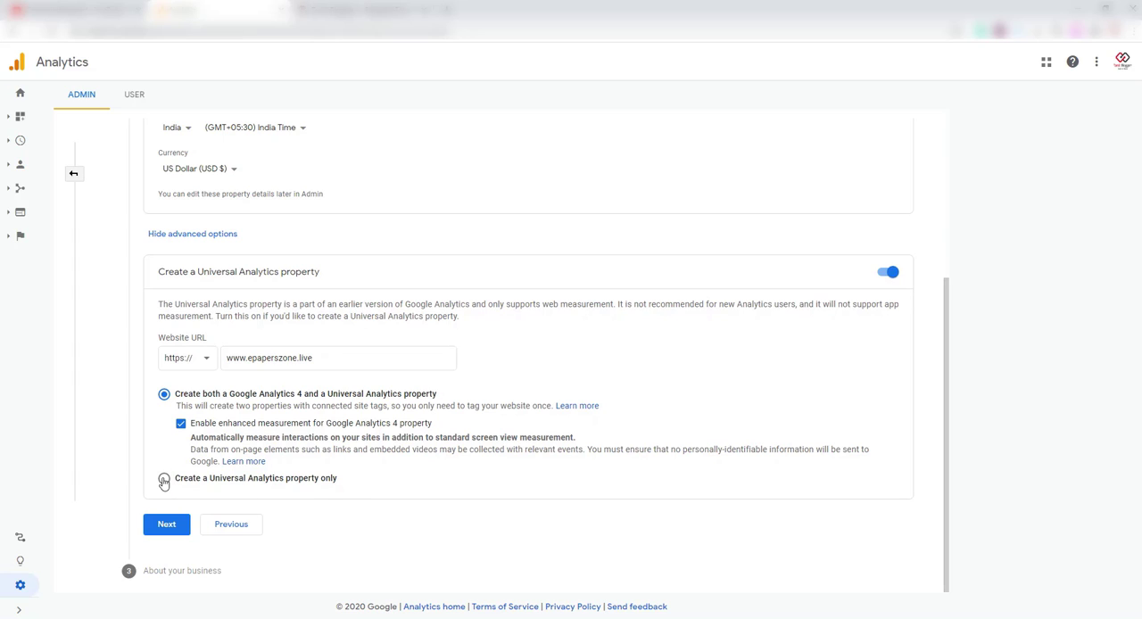
Choose to create a Universal Analytics property only and proceed to the business information.
click(290, 486)
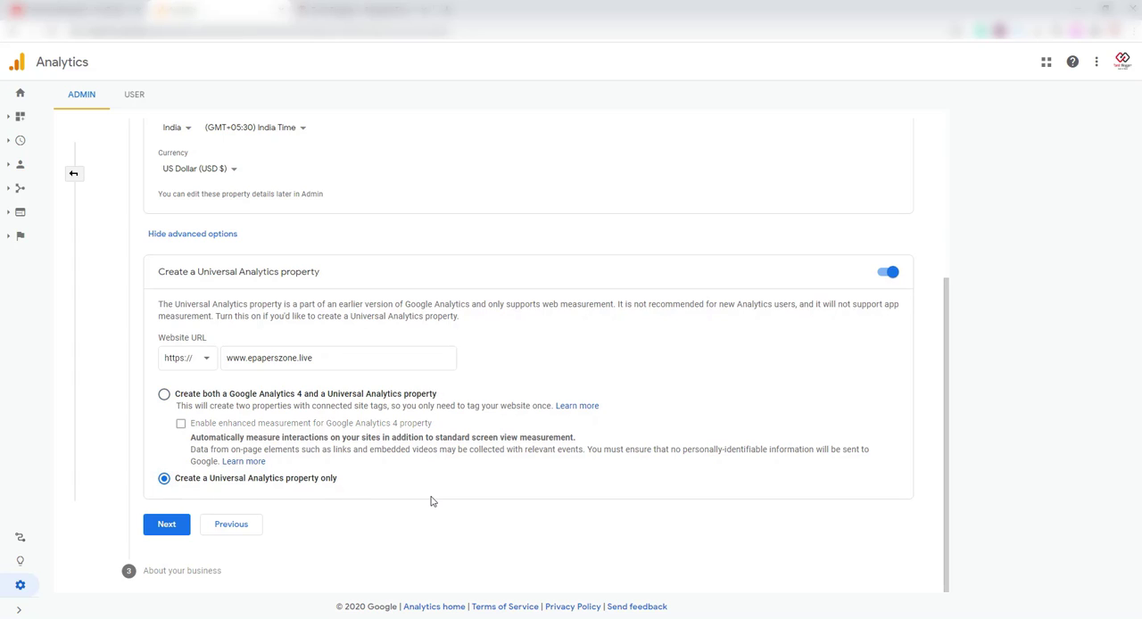
click(164, 532)
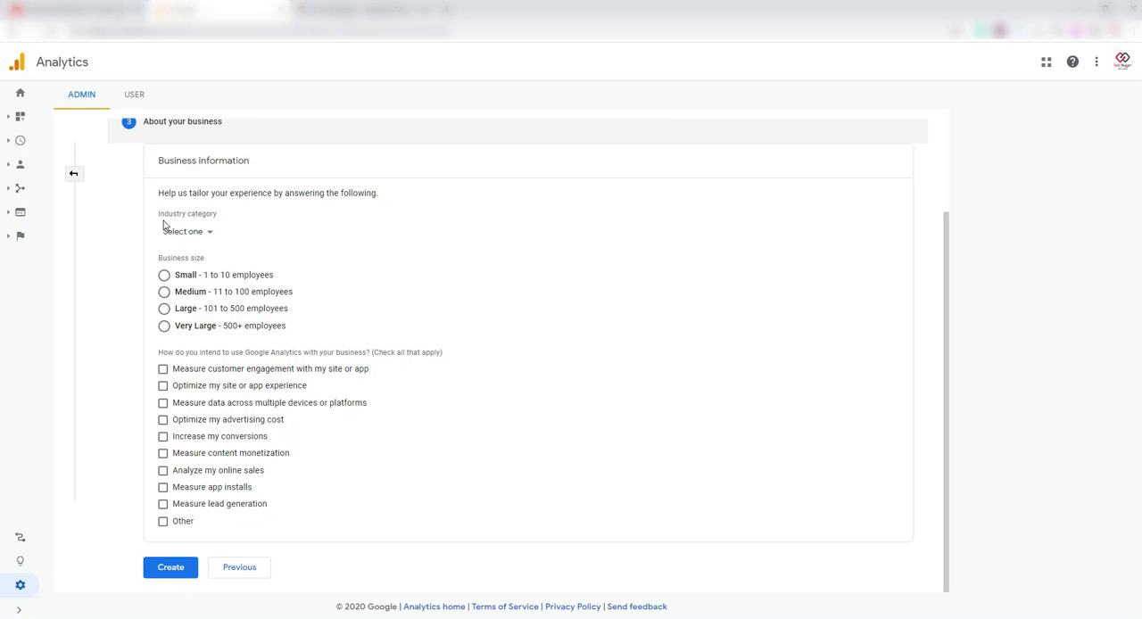
Set the industry category to News and the business size to Small - 1 to 10 employees.
click(208, 236)
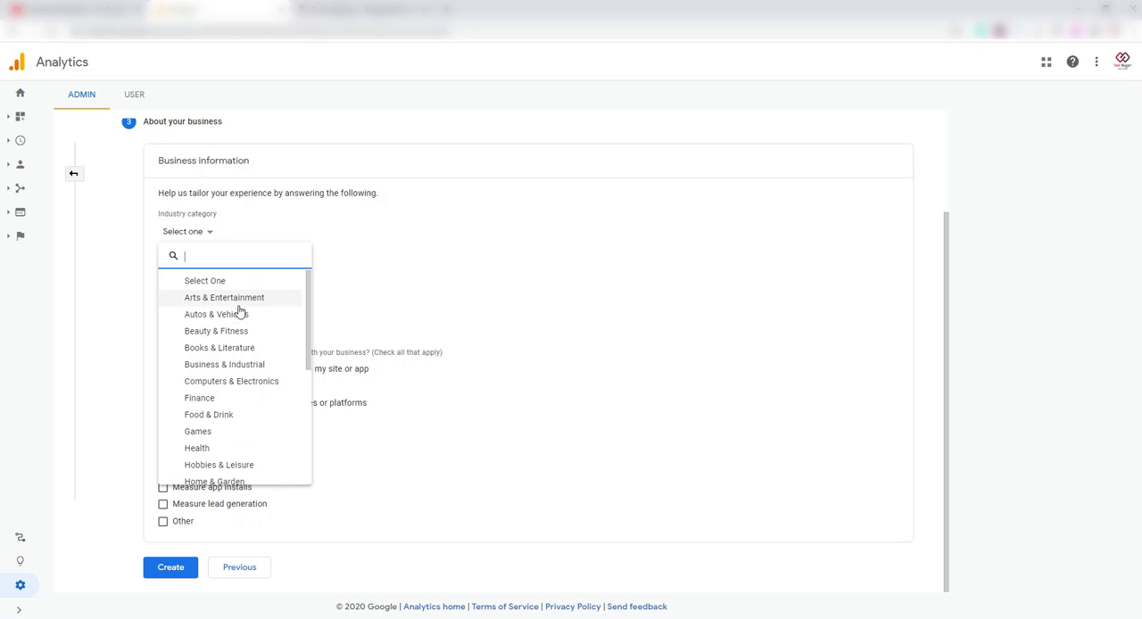
scroll(241, 390, down, 1)
scroll(241, 390, down, 2)
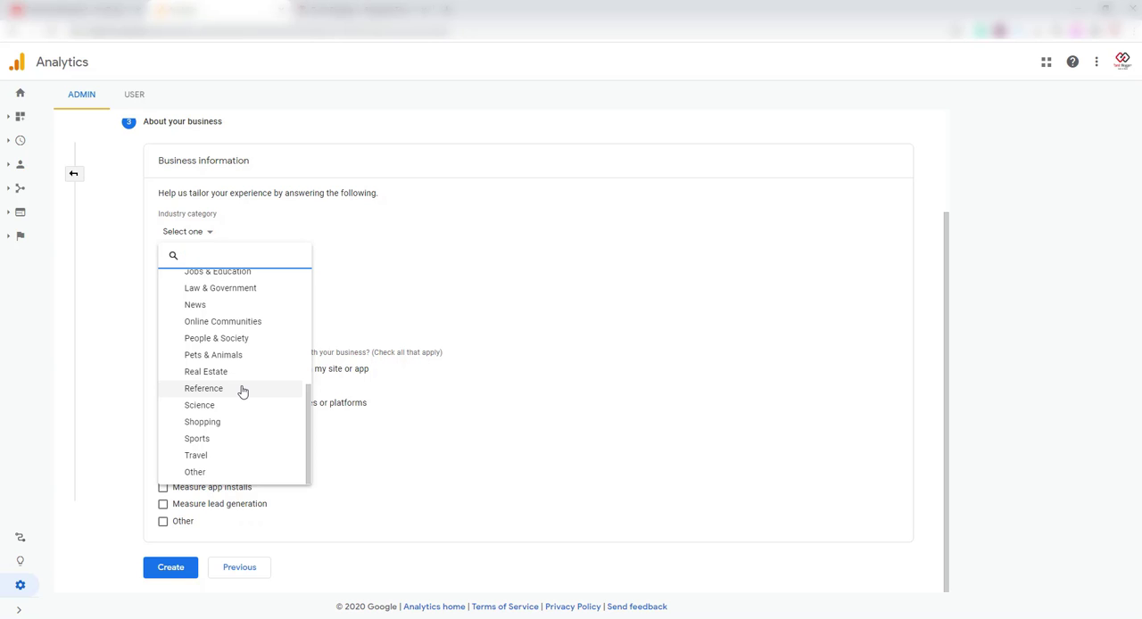
scroll(241, 390, up, 1)
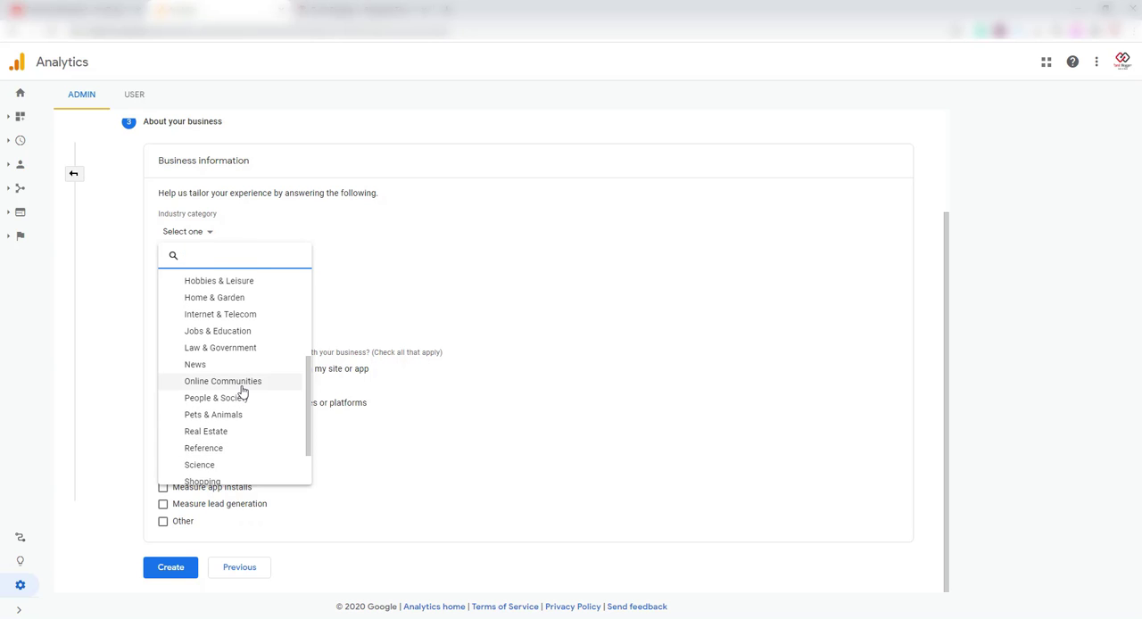
scroll(241, 390, up, 1)
click(225, 426)
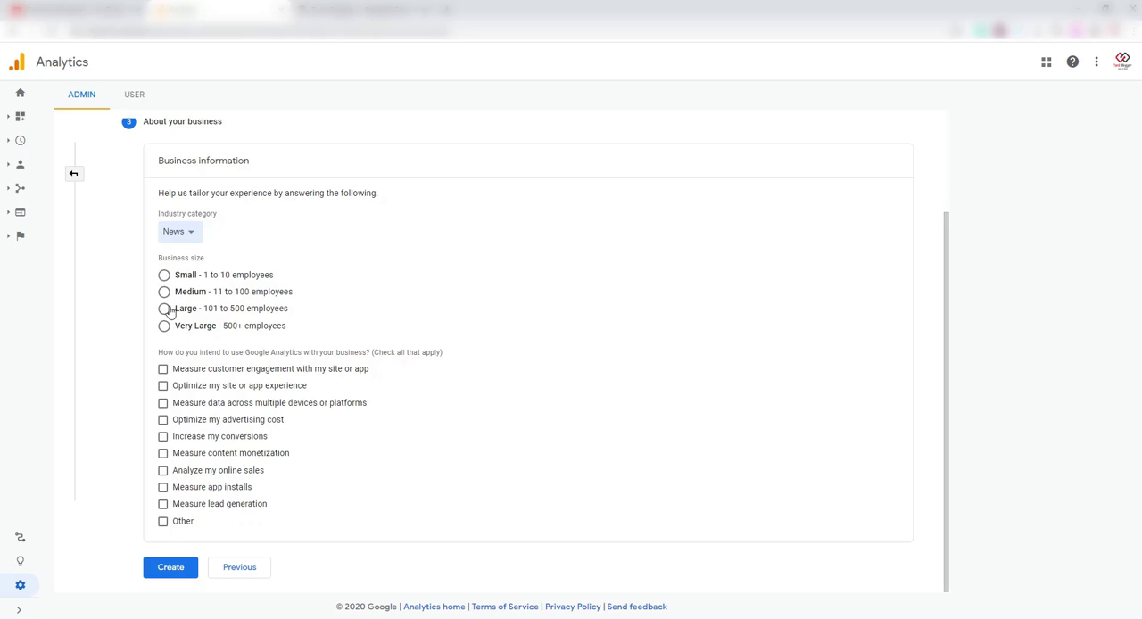
click(164, 278)
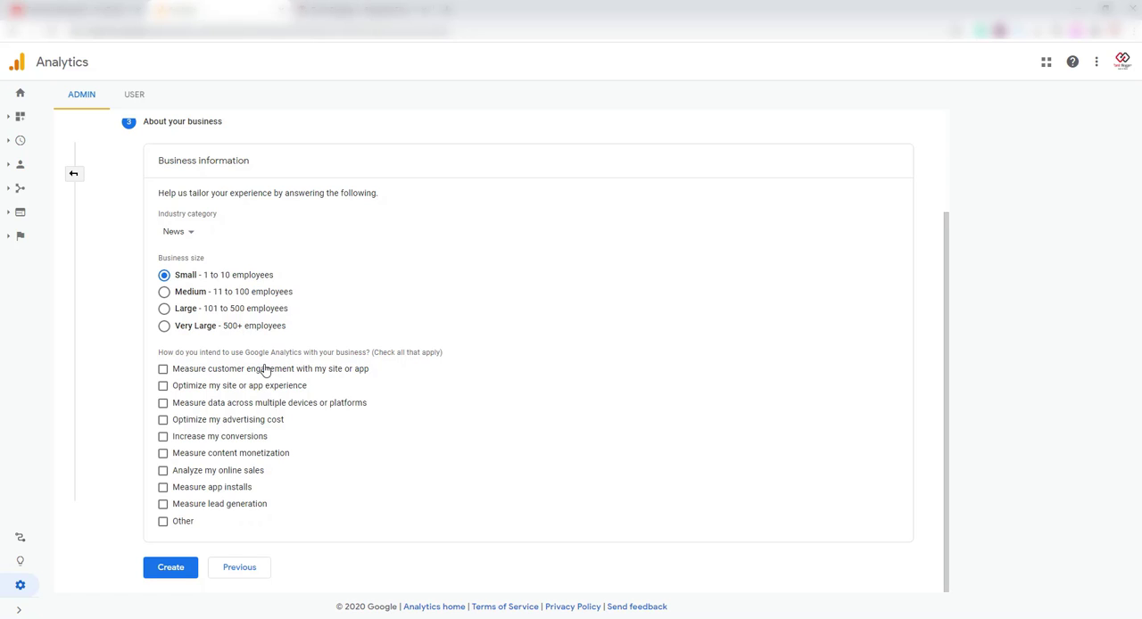
Select customer engagement, site or app experience optimization, multi-device data and lead generation as the intended uses, and submit the account for creation.
click(163, 374)
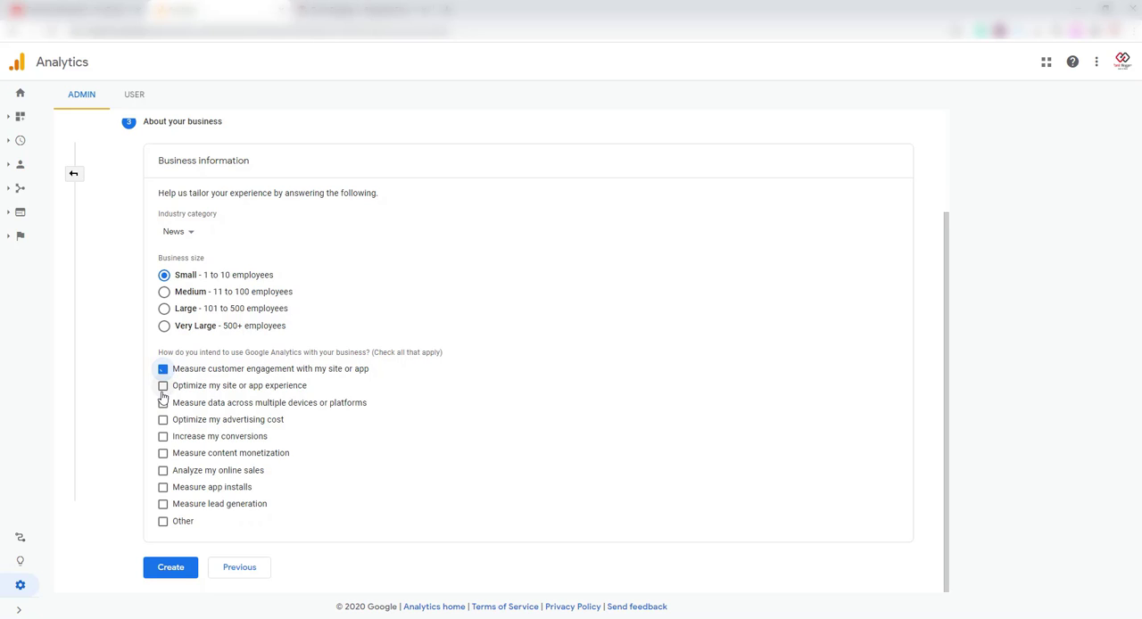
click(164, 388)
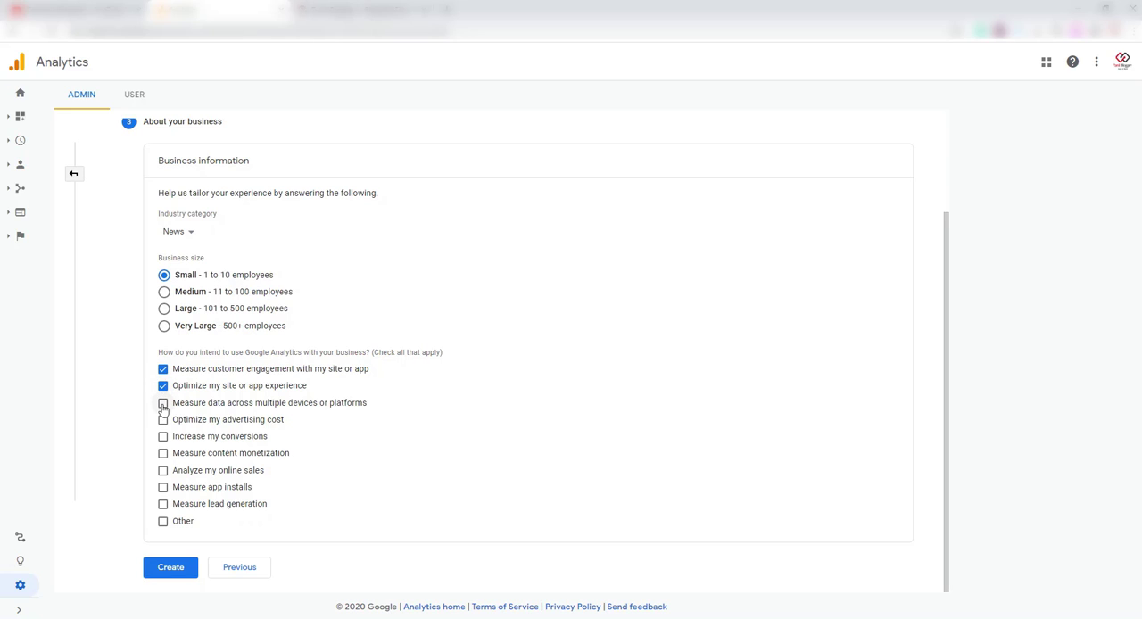
click(164, 404)
click(163, 506)
click(169, 567)
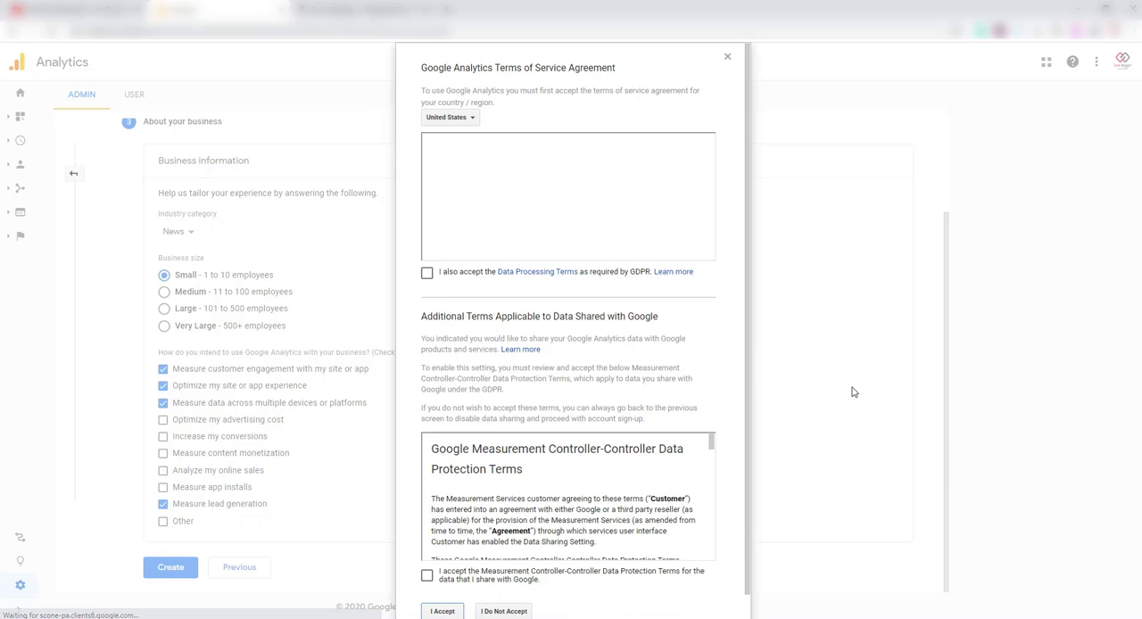
Set the country for the Google Analytics Terms of Service Agreement to India.
click(446, 118)
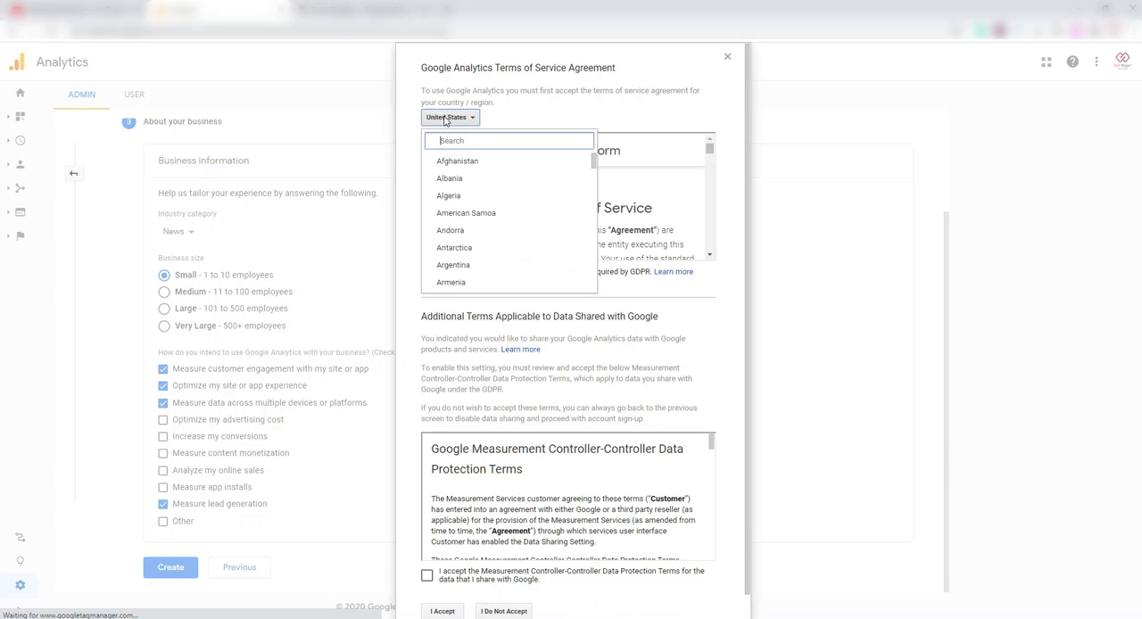
click(462, 140)
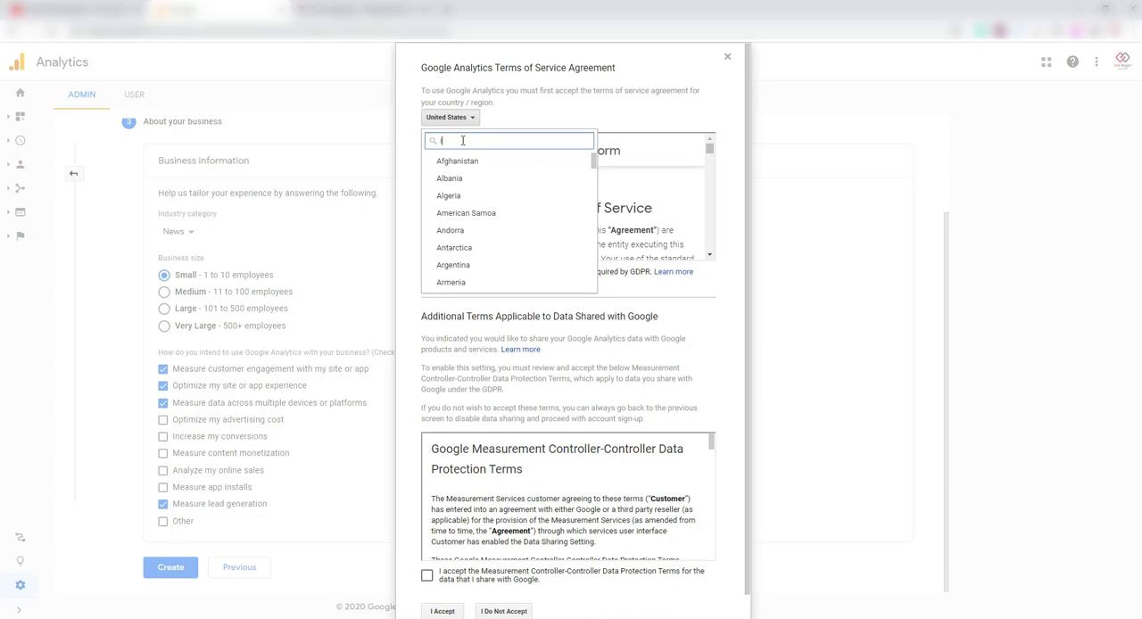
text(ind)
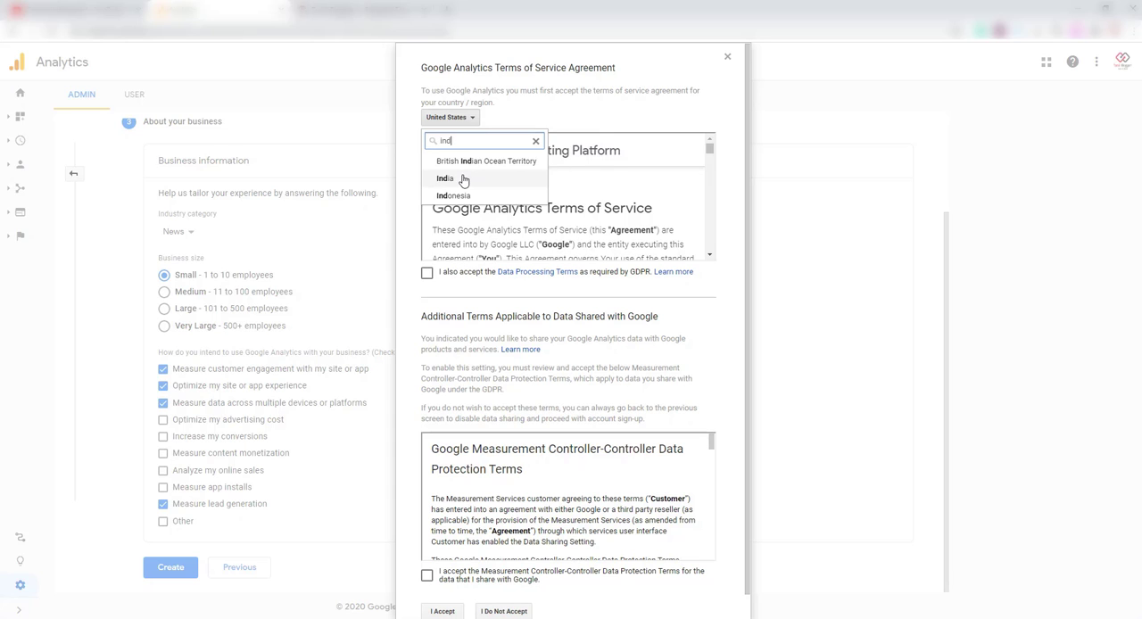
click(459, 180)
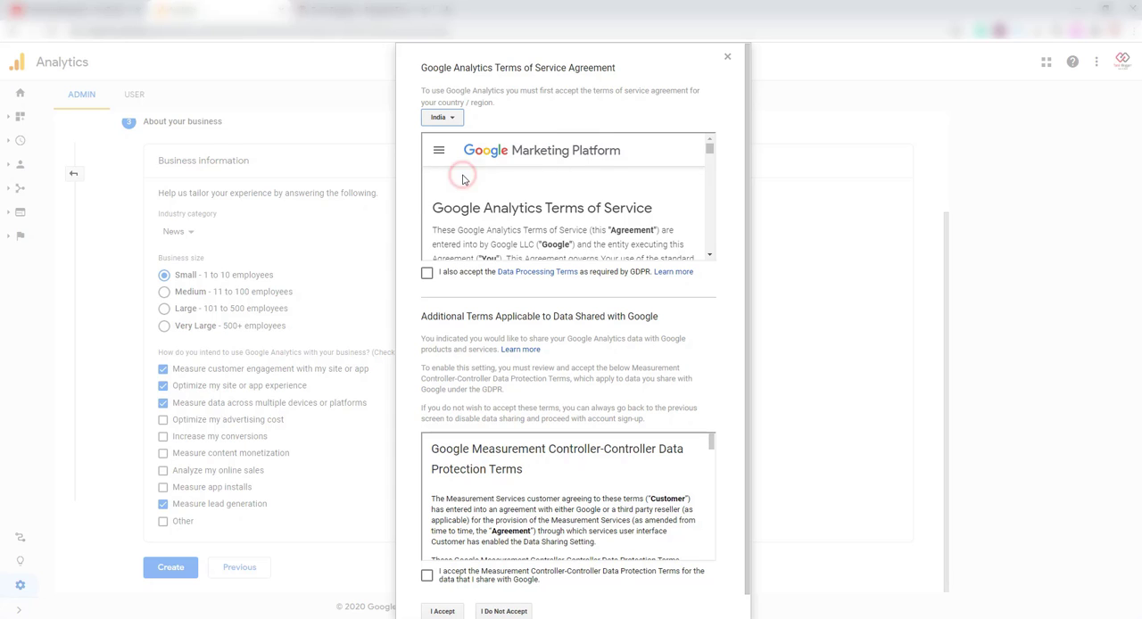
Agree to the GDPR Data Processing Terms and the Measurement Controller-Controller Data Protection Terms, and accept the service agreement.
click(427, 274)
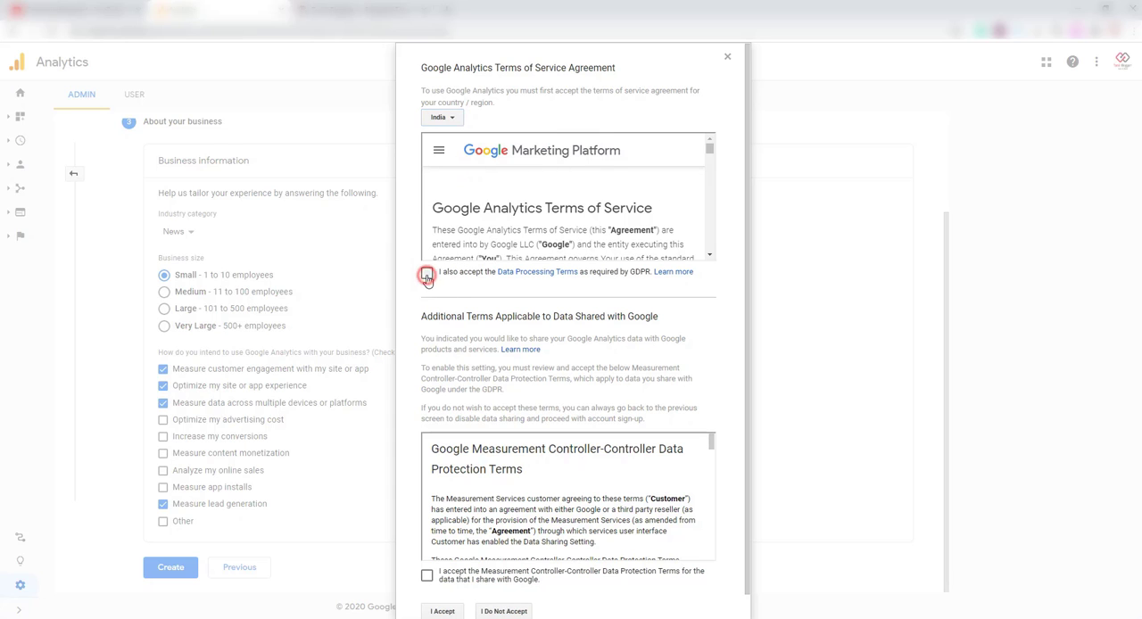
click(426, 575)
scroll(607, 487, down, 5)
scroll(579, 213, down, 4)
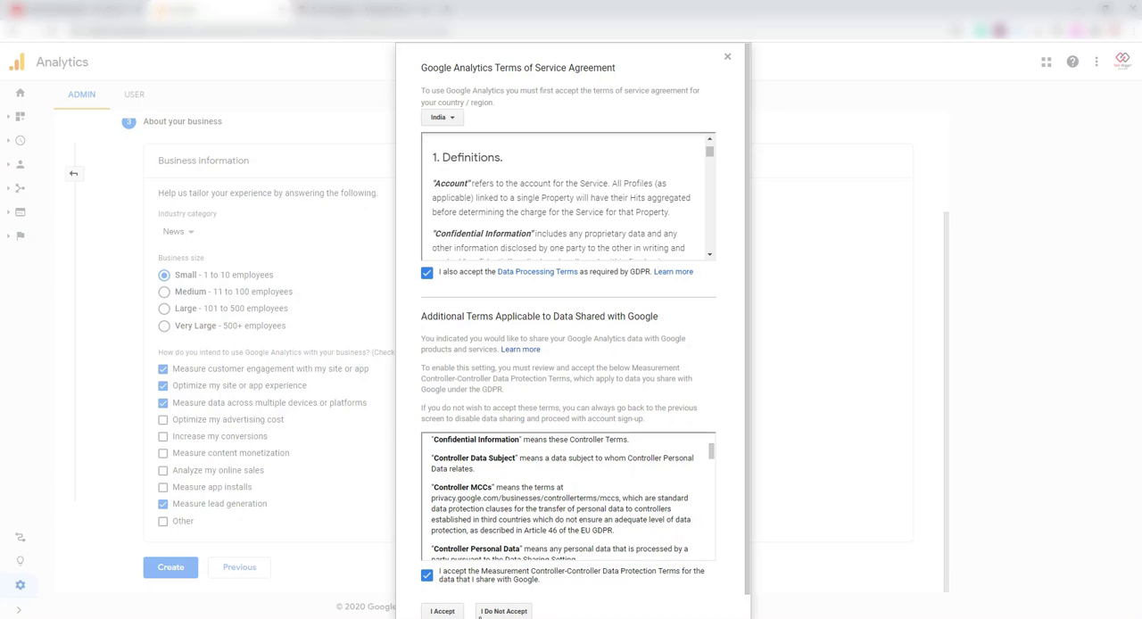
scroll(651, 498, down, 3)
scroll(724, 550, down, 1)
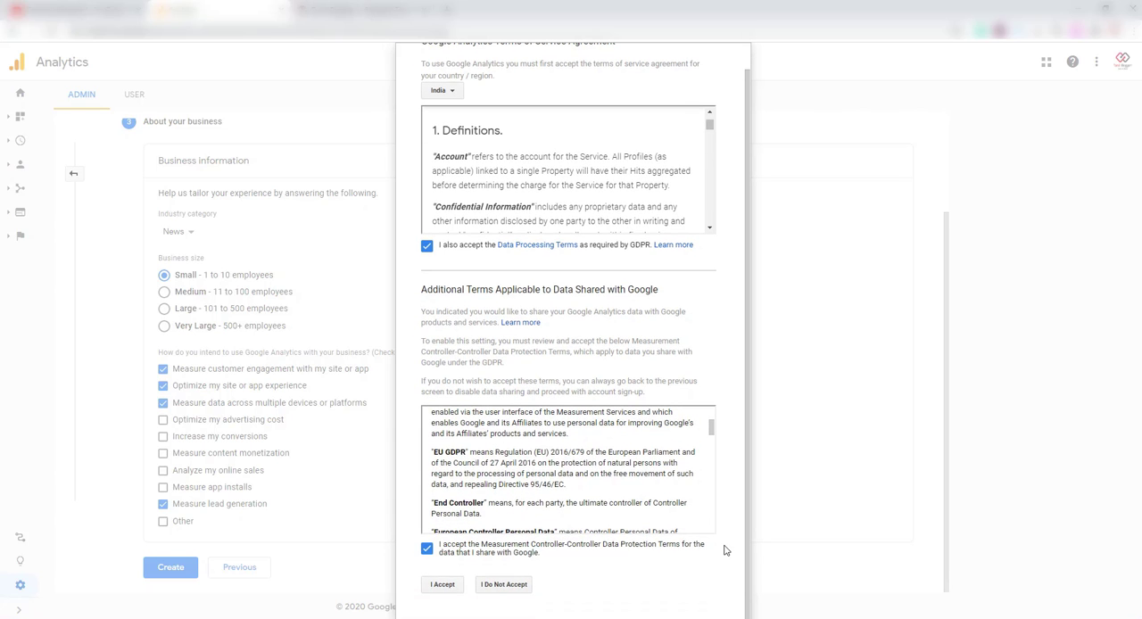
click(438, 589)
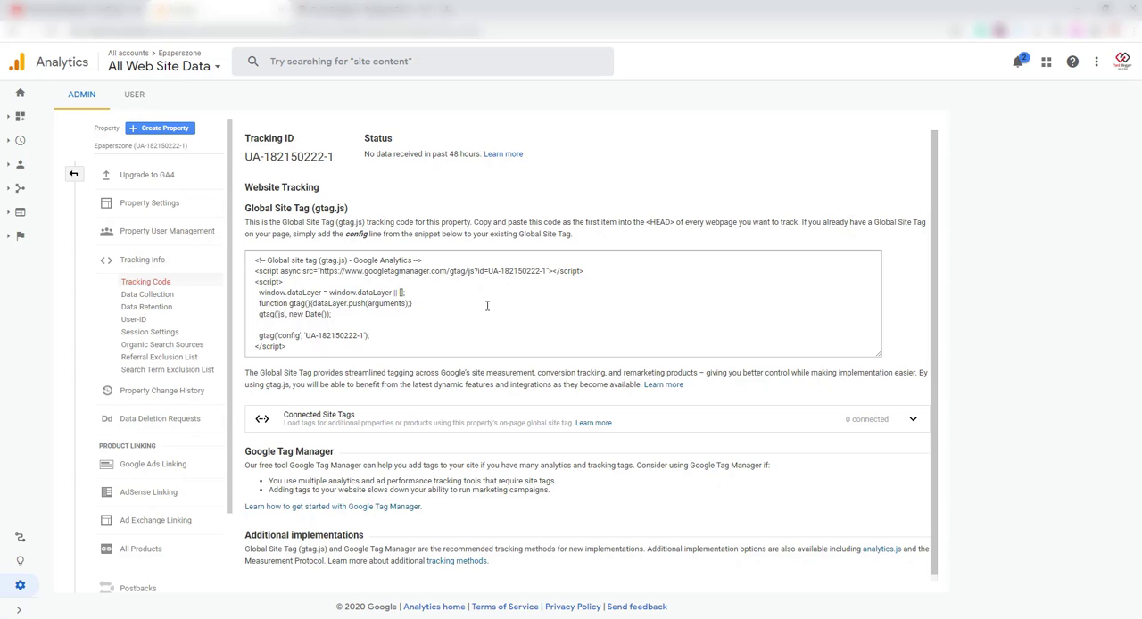
Highlight the new property's tracking ID and its complete Global Site Tag (gtag.js) code to examine them.
drag(339, 158, 244, 156)
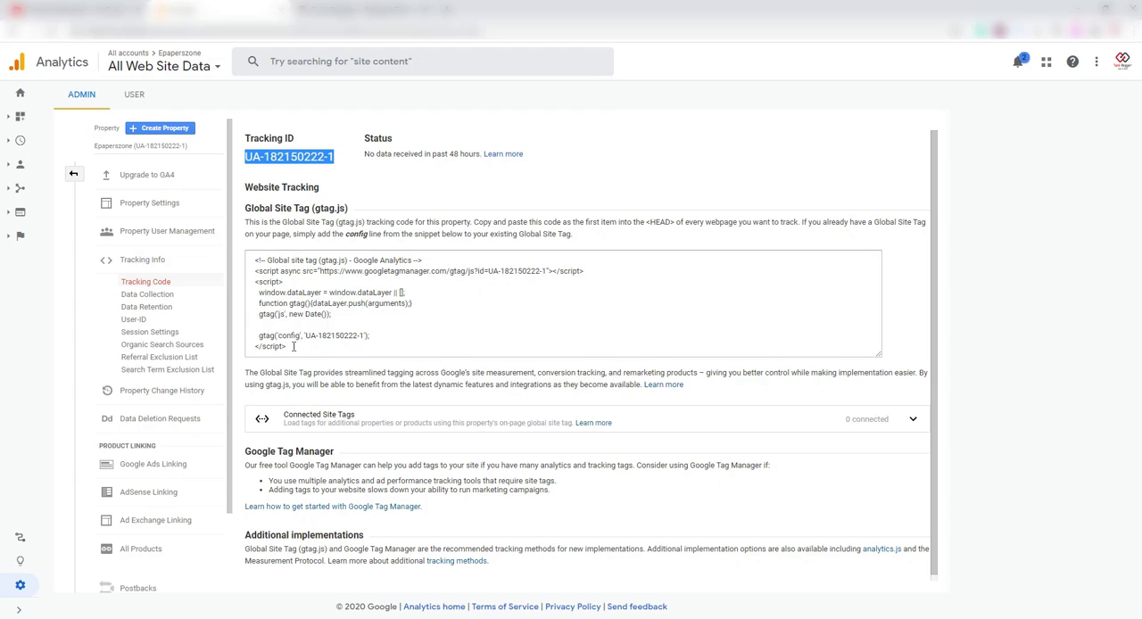
drag(295, 348, 250, 273)
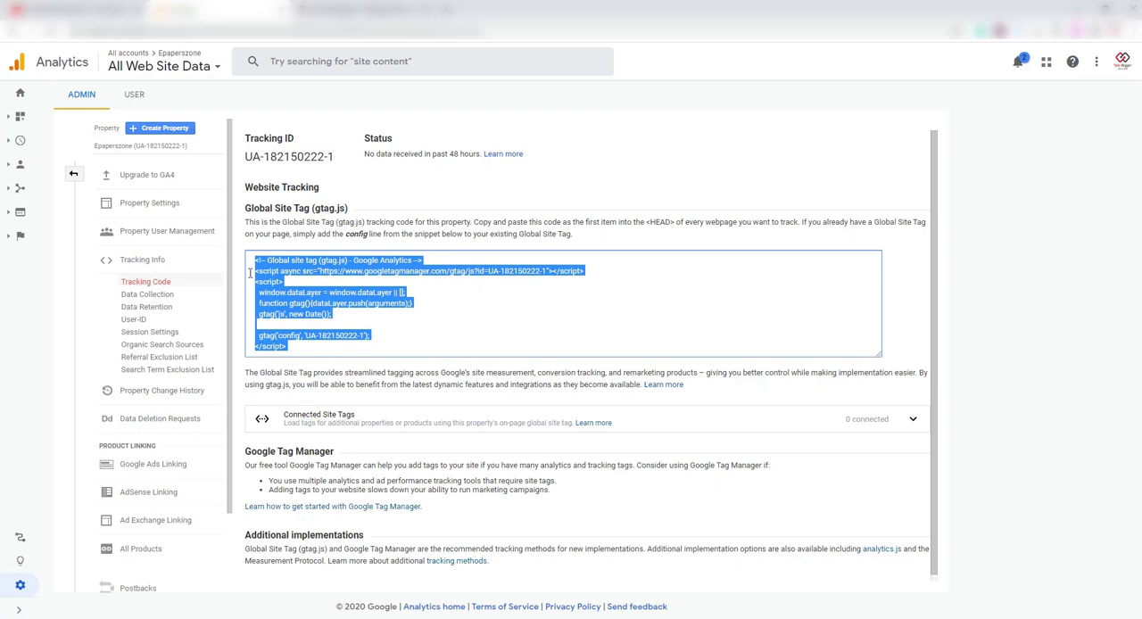
click(362, 320)
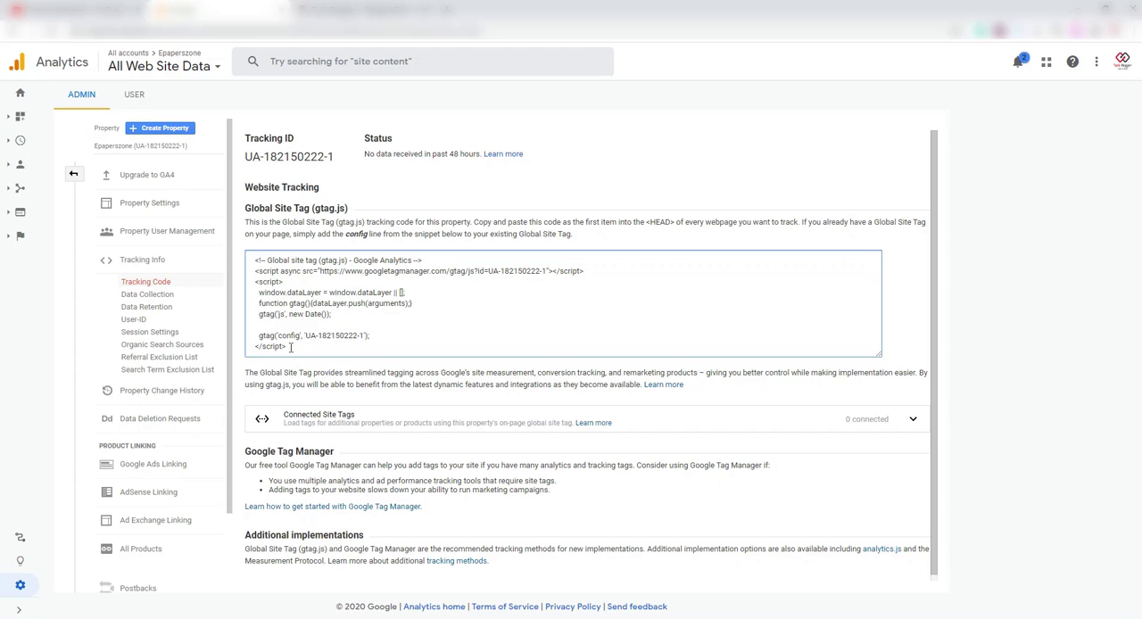
drag(290, 349, 254, 260)
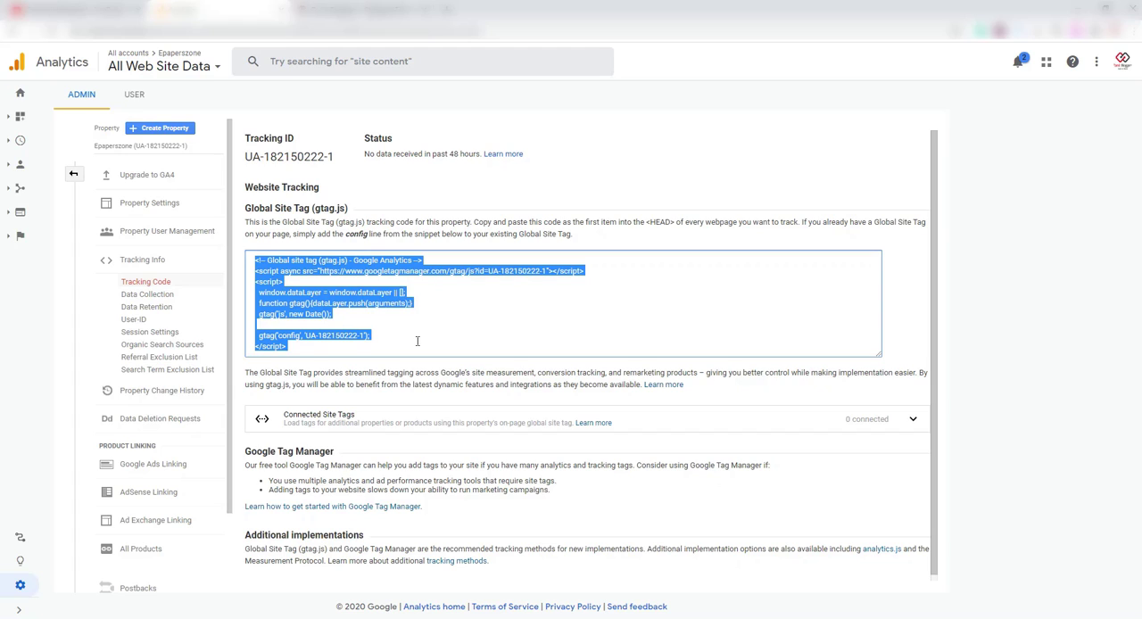
click(417, 340)
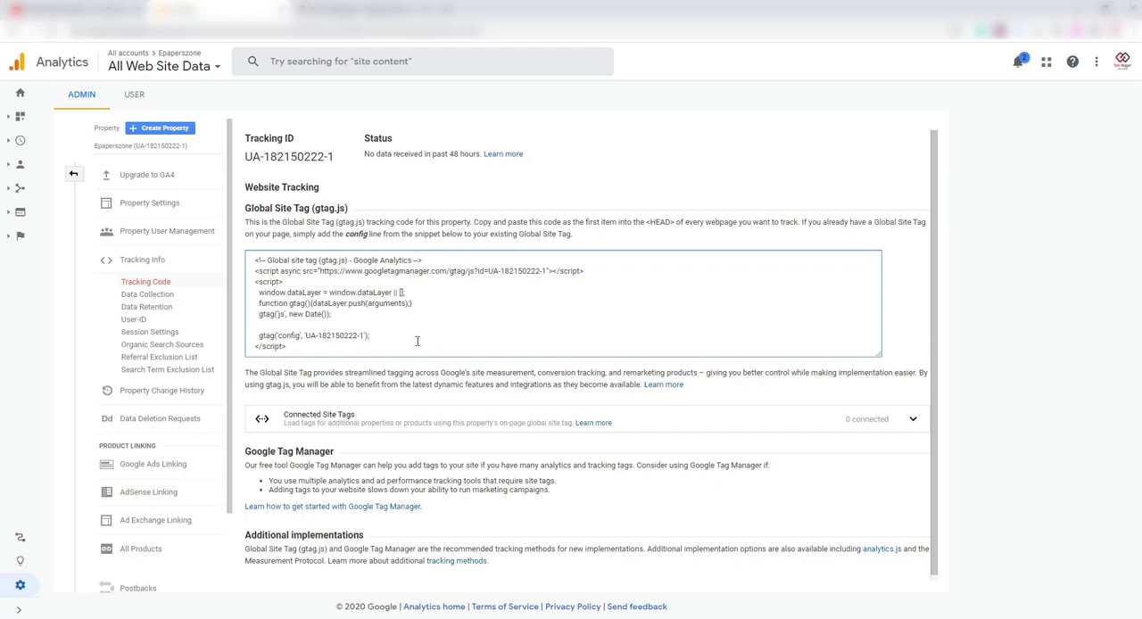